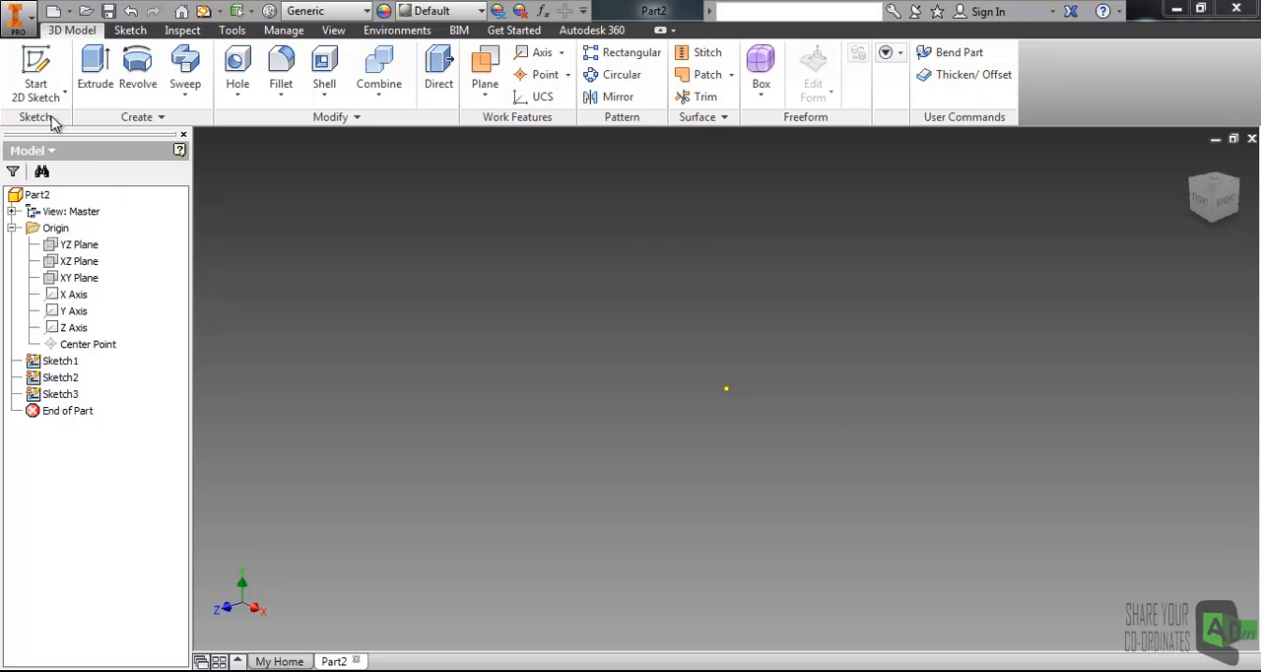
# - Start a 2D sketch on the XY Plane and draw a circle about 4.7 mm in diameter above and right of the origin
pyautogui.click(35, 74)
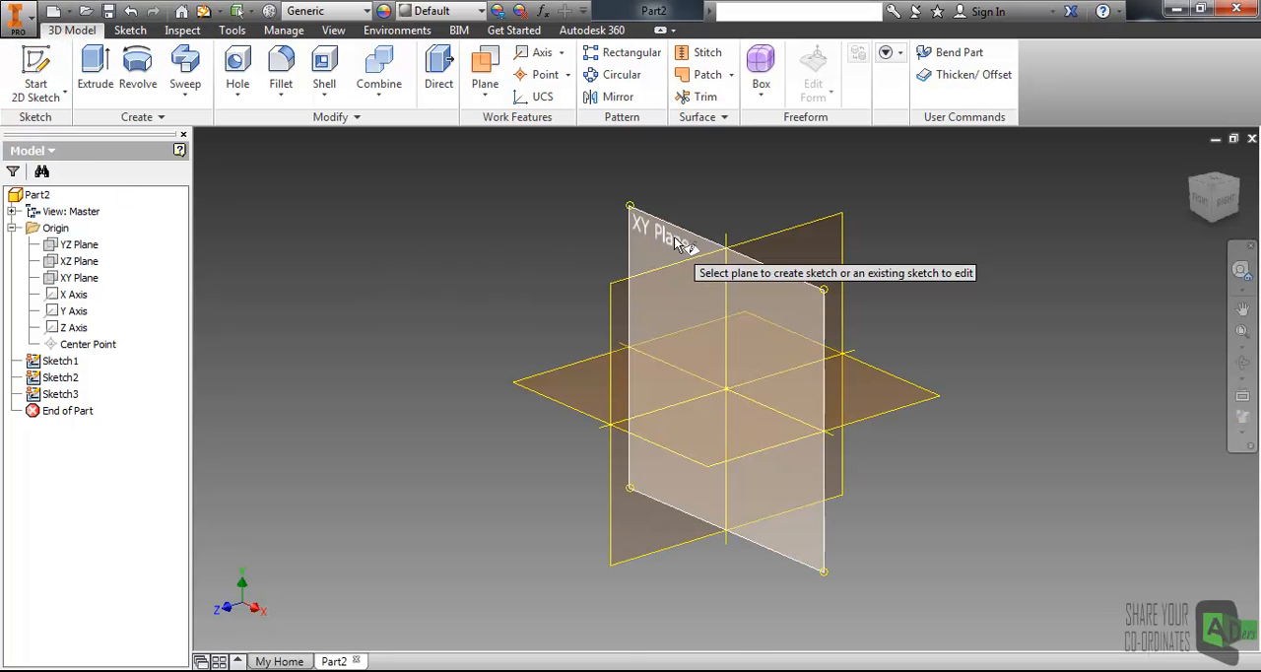
pyautogui.click(675, 242)
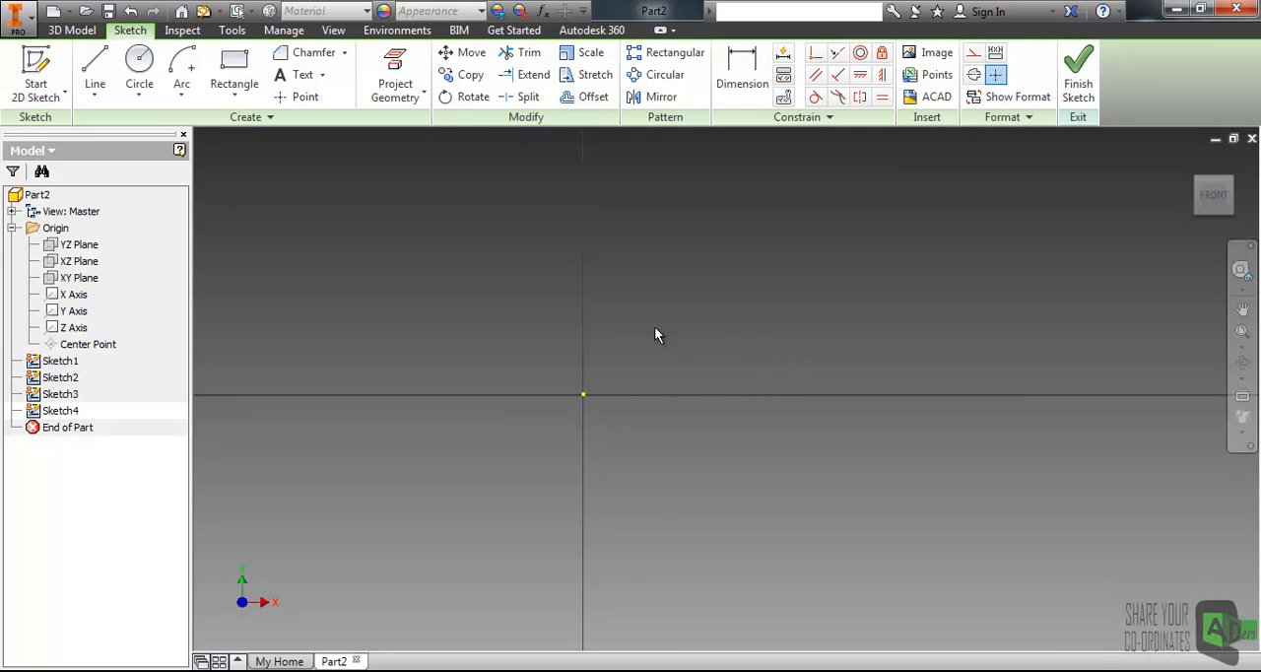
pyautogui.click(139, 61)
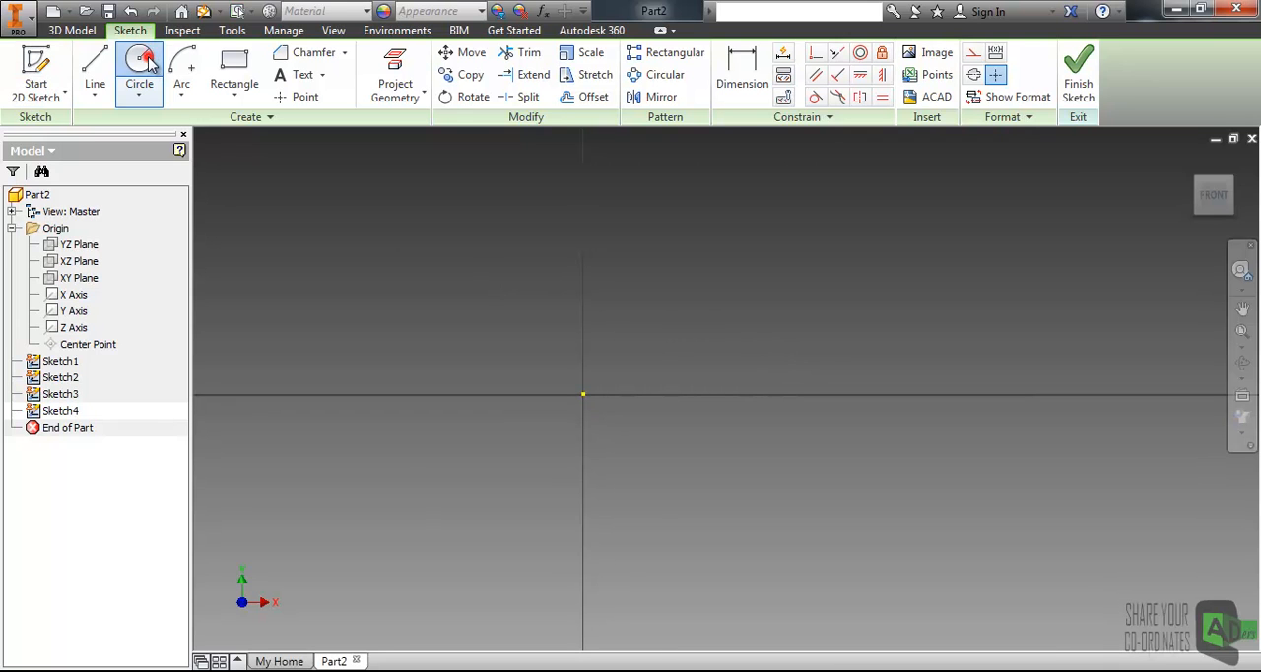
pyautogui.click(639, 357)
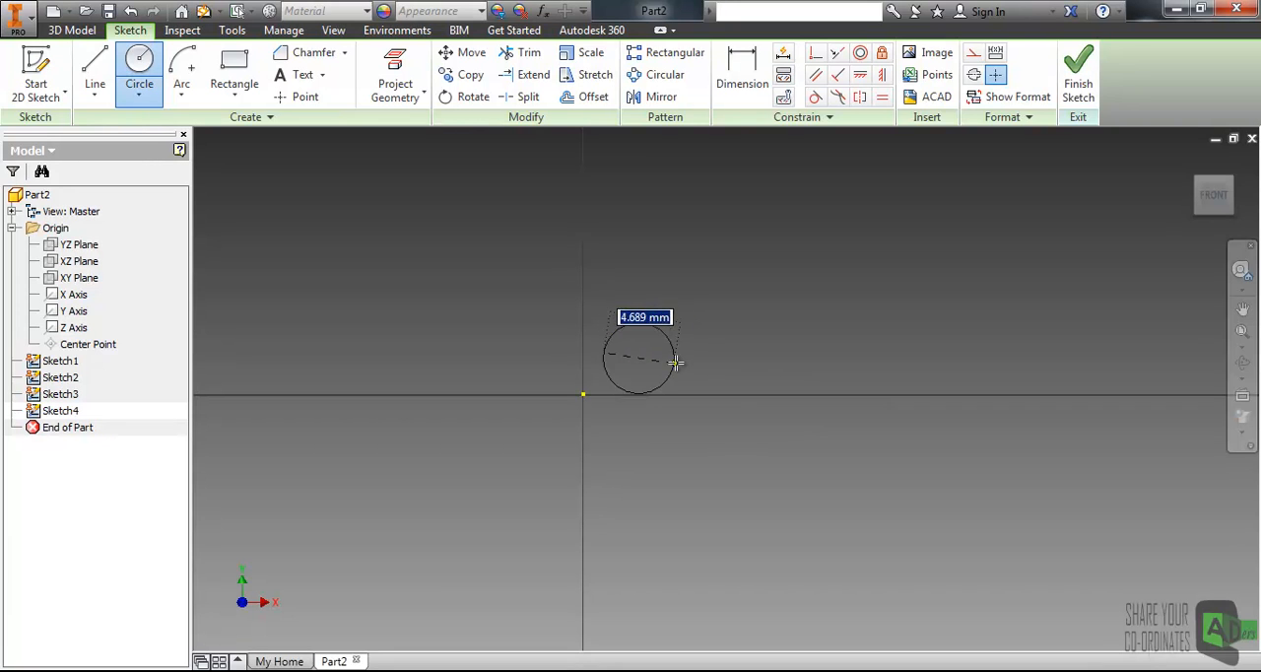
pyautogui.click(667, 361)
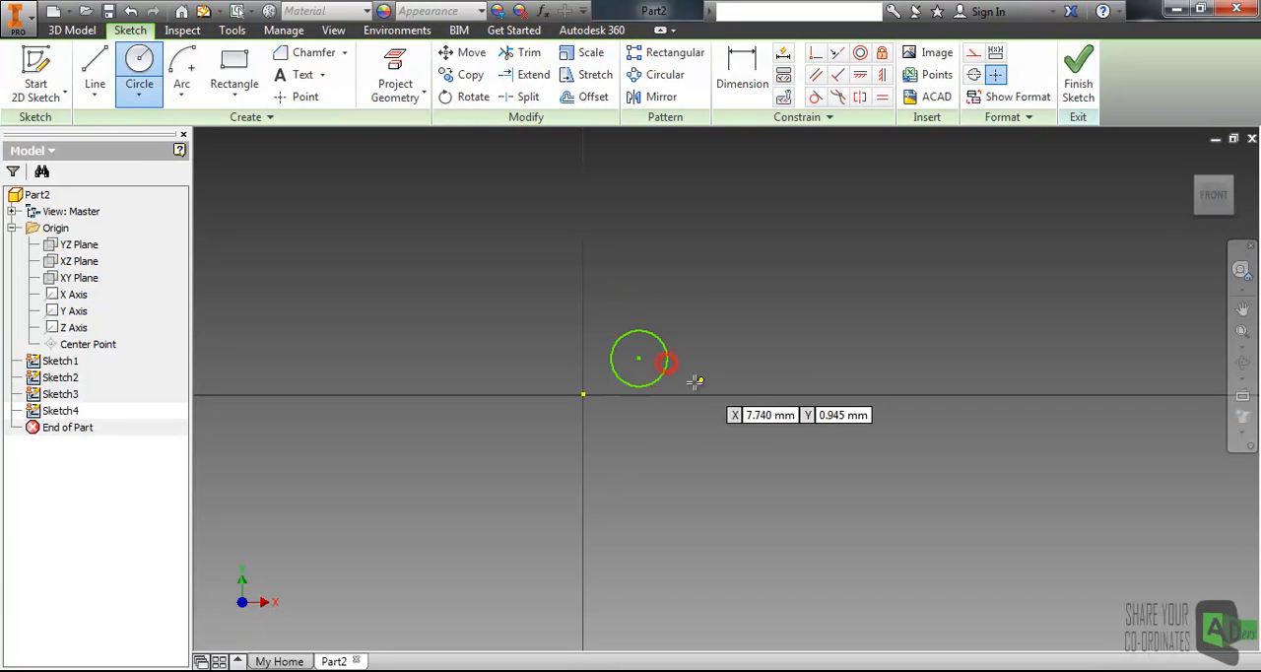
pyautogui.press('Escape')
pyautogui.moveTo(693, 366); pyautogui.dragTo(657, 372, button='middle')
pyautogui.scroll(-3, 639, 364)
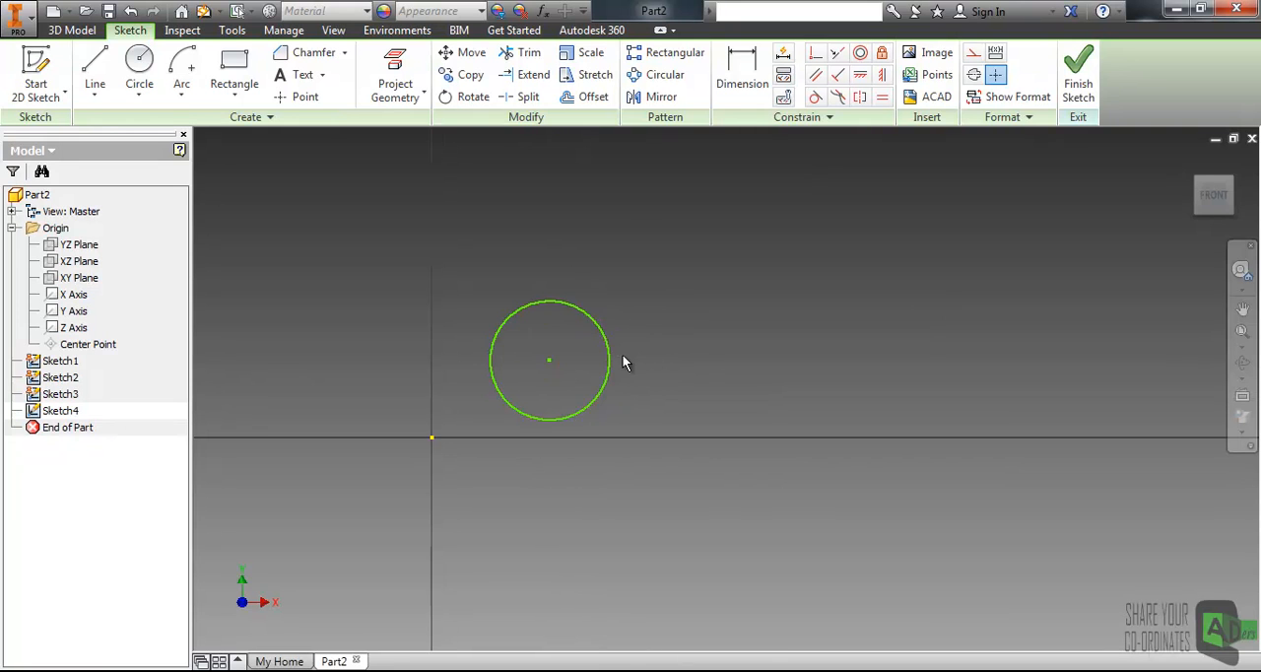
pyautogui.moveTo(549, 365); pyautogui.dragTo(560, 320)
pyautogui.moveTo(706, 284); pyautogui.dragTo(691, 345, button='middle')
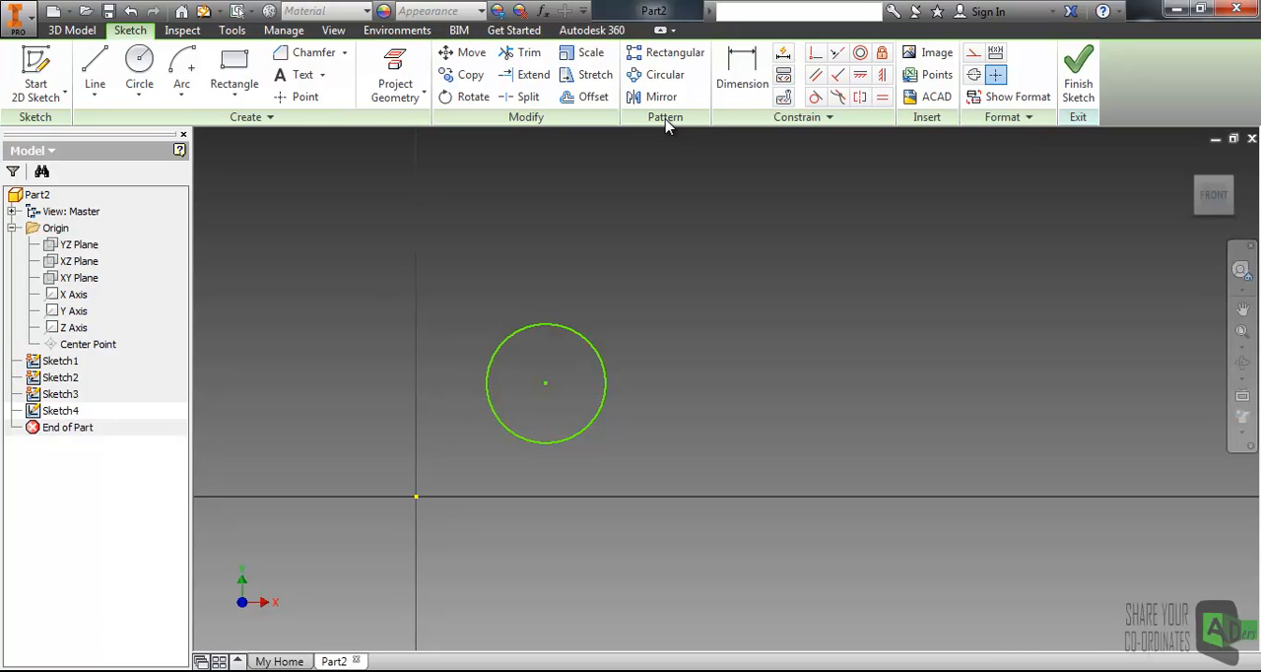
pyautogui.click(669, 56)
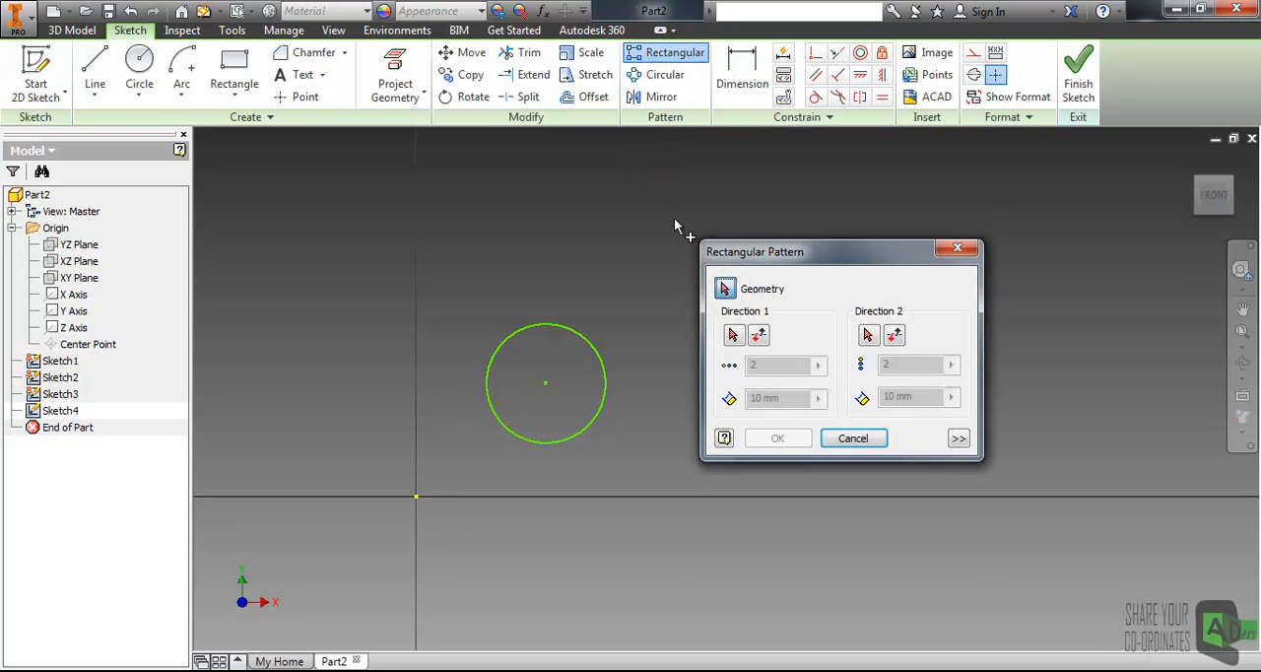
pyautogui.moveTo(706, 250)
pyautogui.mouseDown()
pyautogui.moveTo(772, 252)
pyautogui.moveTo(891, 195)
pyautogui.mouseUp()
pyautogui.moveTo(613, 243)
pyautogui.mouseDown(button='middle')
pyautogui.moveTo(531, 315)
pyautogui.moveTo(441, 331)
pyautogui.mouseUp(button='middle')
pyautogui.scroll(-3, 471, 319)
pyautogui.moveTo(545, 264); pyautogui.dragTo(537, 314, button='middle')
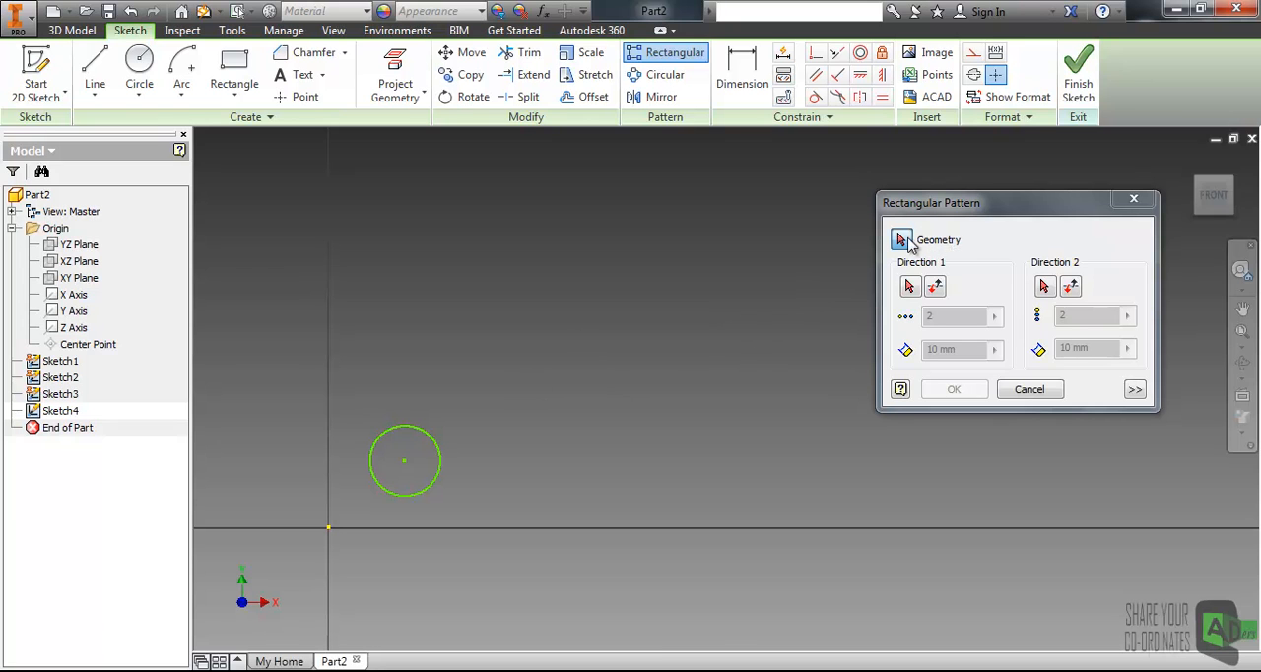
pyautogui.click(439, 460)
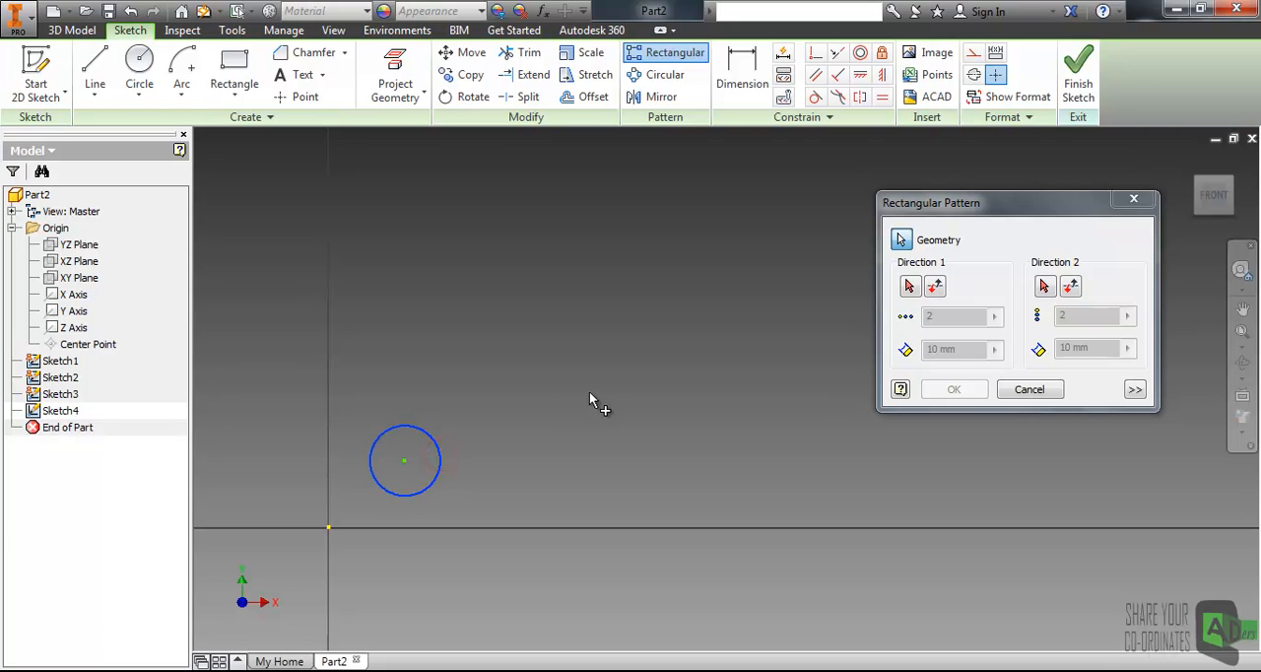
pyautogui.moveTo(599, 400); pyautogui.dragTo(560, 413, button='middle')
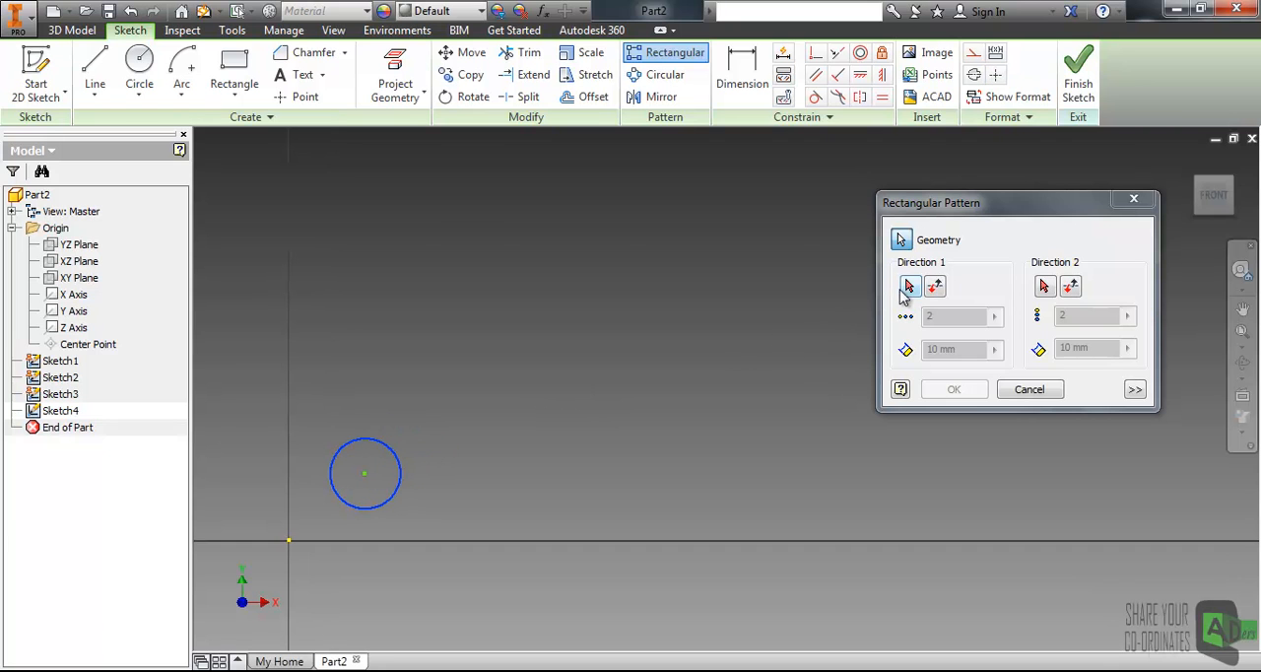
pyautogui.moveTo(547, 406); pyautogui.dragTo(531, 391, button='middle')
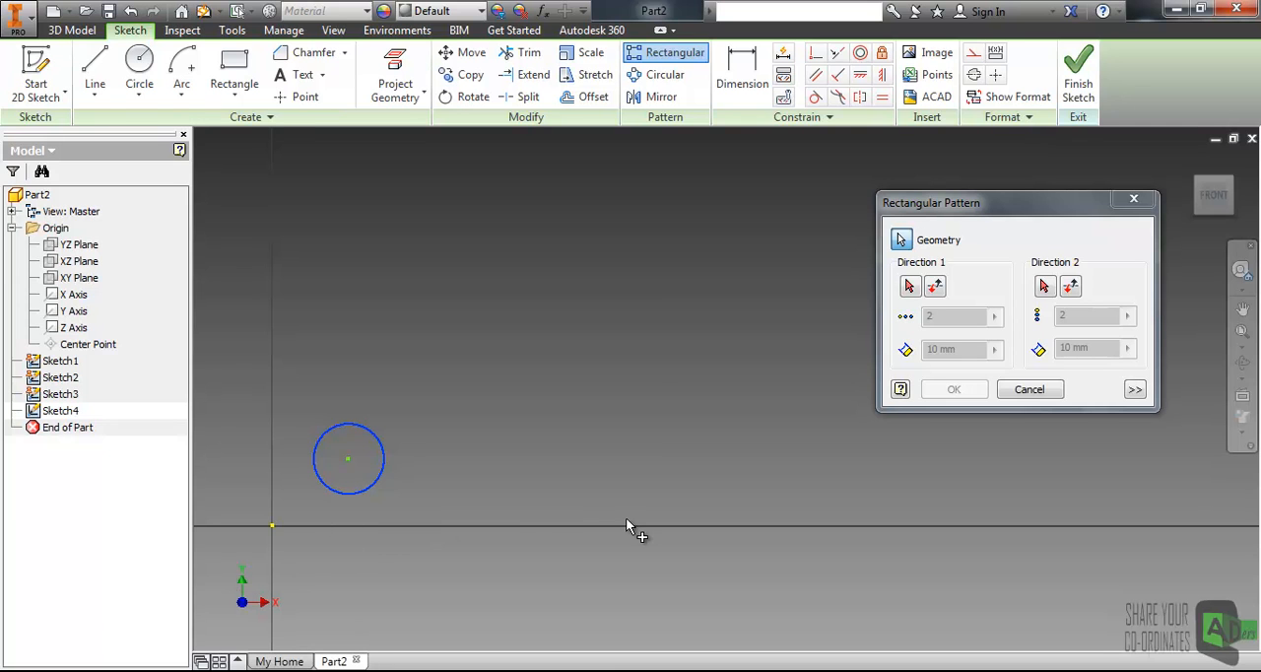
pyautogui.moveTo(629, 514); pyautogui.dragTo(663, 533, button='middle')
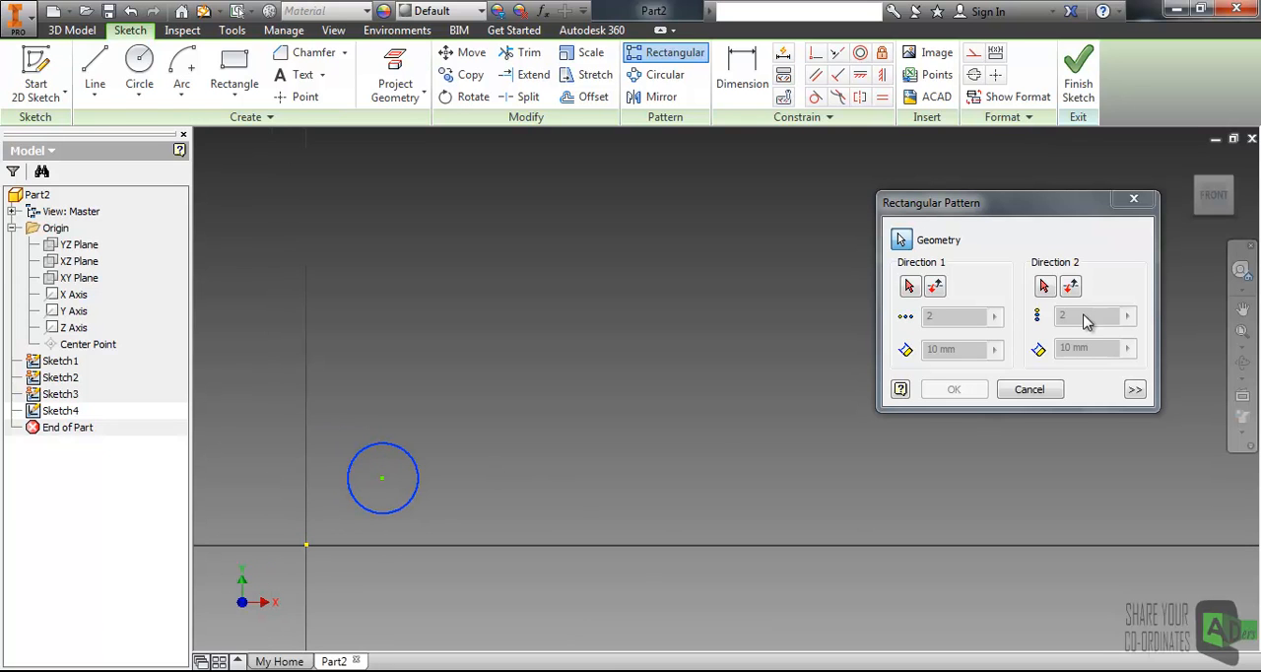
pyautogui.moveTo(463, 497); pyautogui.dragTo(438, 515, button='middle')
pyautogui.moveTo(570, 467); pyautogui.dragTo(570, 479, button='middle')
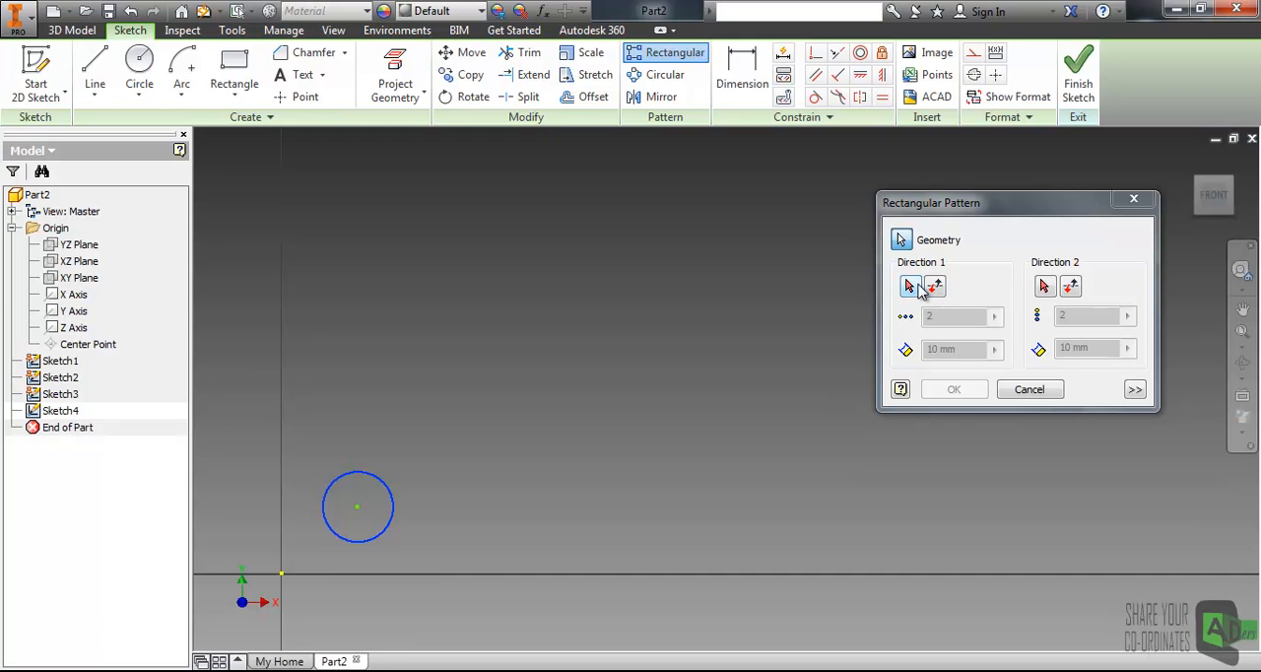
pyautogui.moveTo(541, 502); pyautogui.dragTo(552, 460, button='middle')
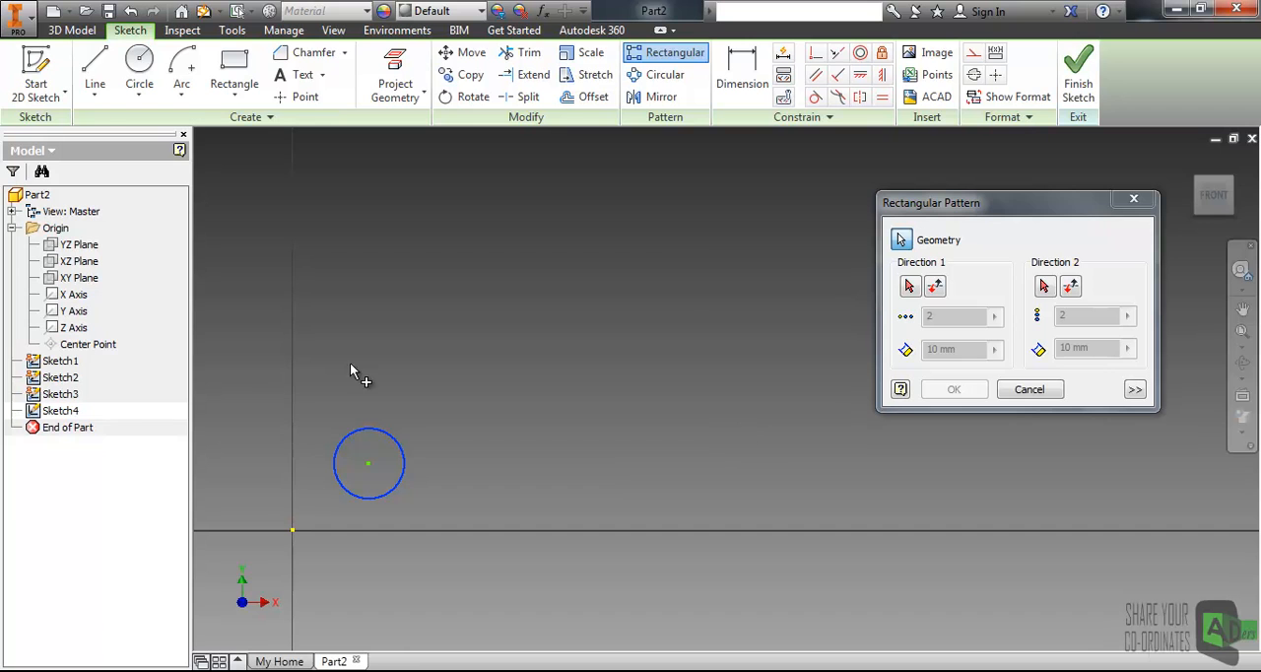
pyautogui.click(1134, 201)
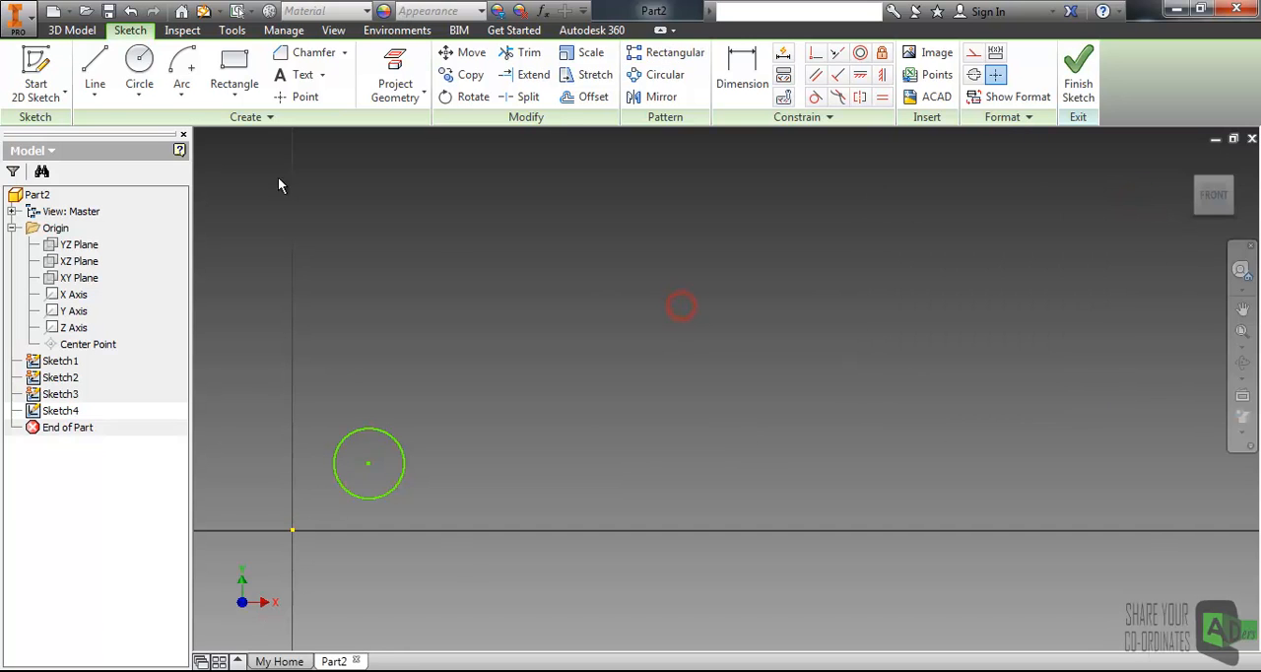
# - Draw a horizontal line and a vertical line starting at the sketch origin to serve as pattern directions
pyautogui.click(95, 61)
pyautogui.click(292, 530)
pyautogui.click(554, 530)
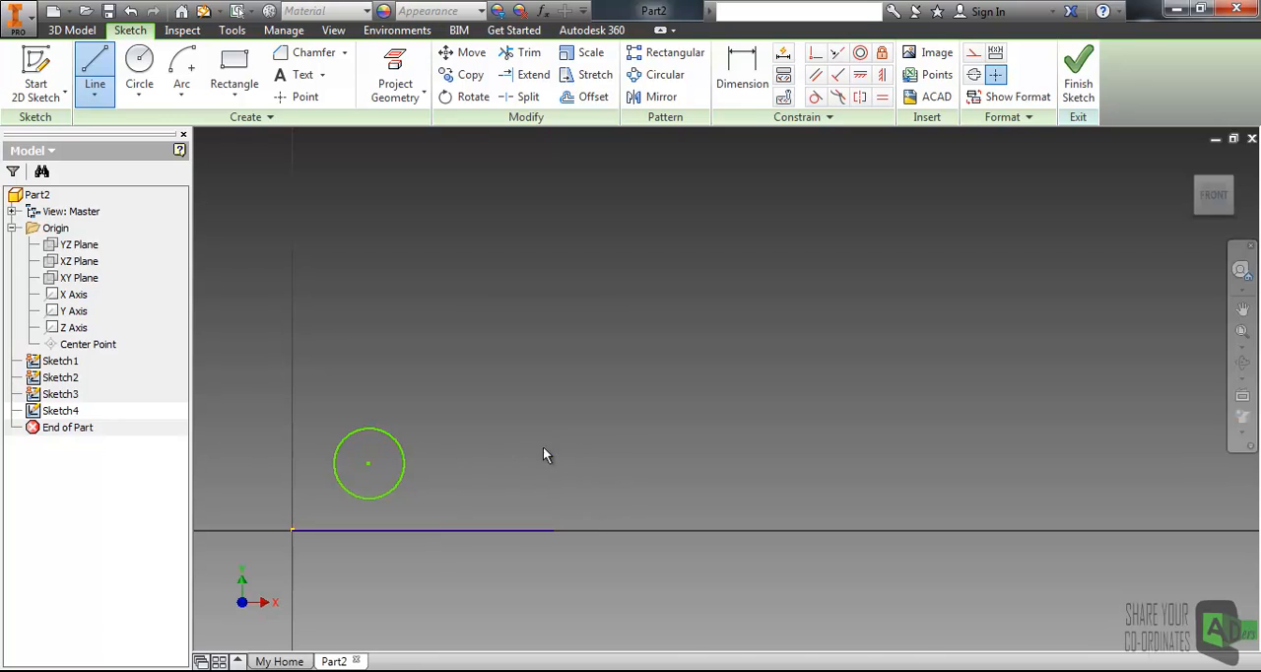
pyautogui.click(94, 65)
pyautogui.click(293, 530)
pyautogui.click(292, 355)
pyautogui.press('Escape')
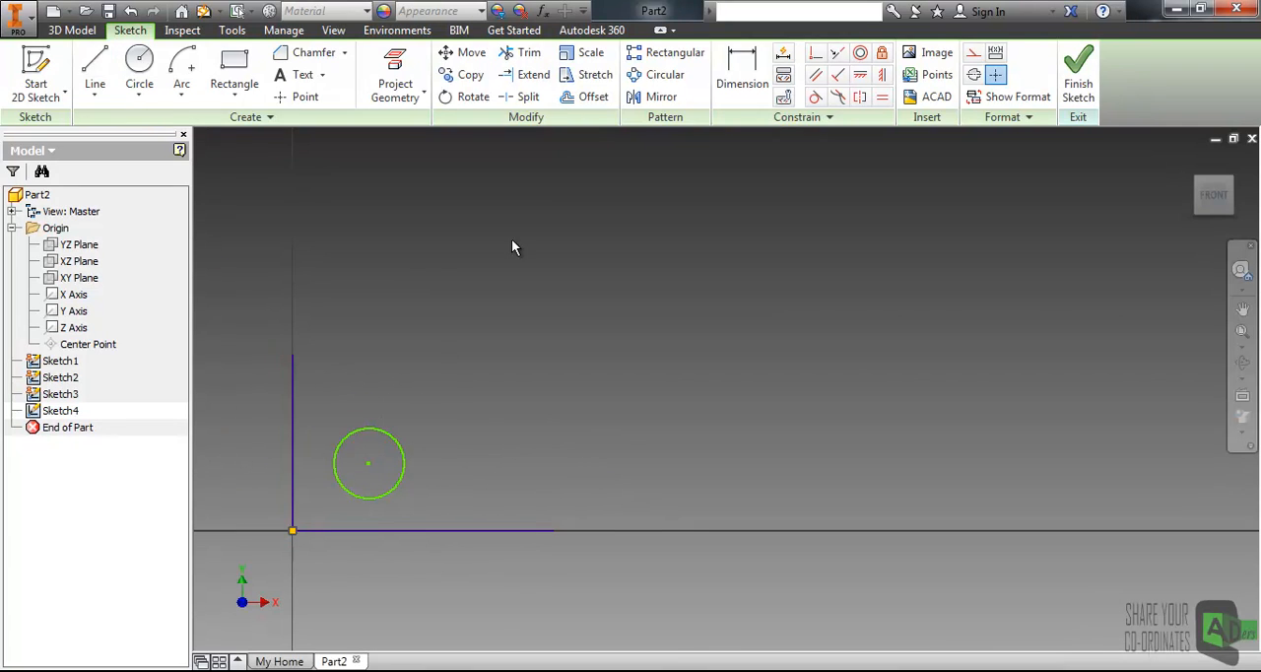
# - Try a rectangular pattern of the circle with 5 along the horizontal line and 2 along the vertical line, then undo it
pyautogui.click(675, 52)
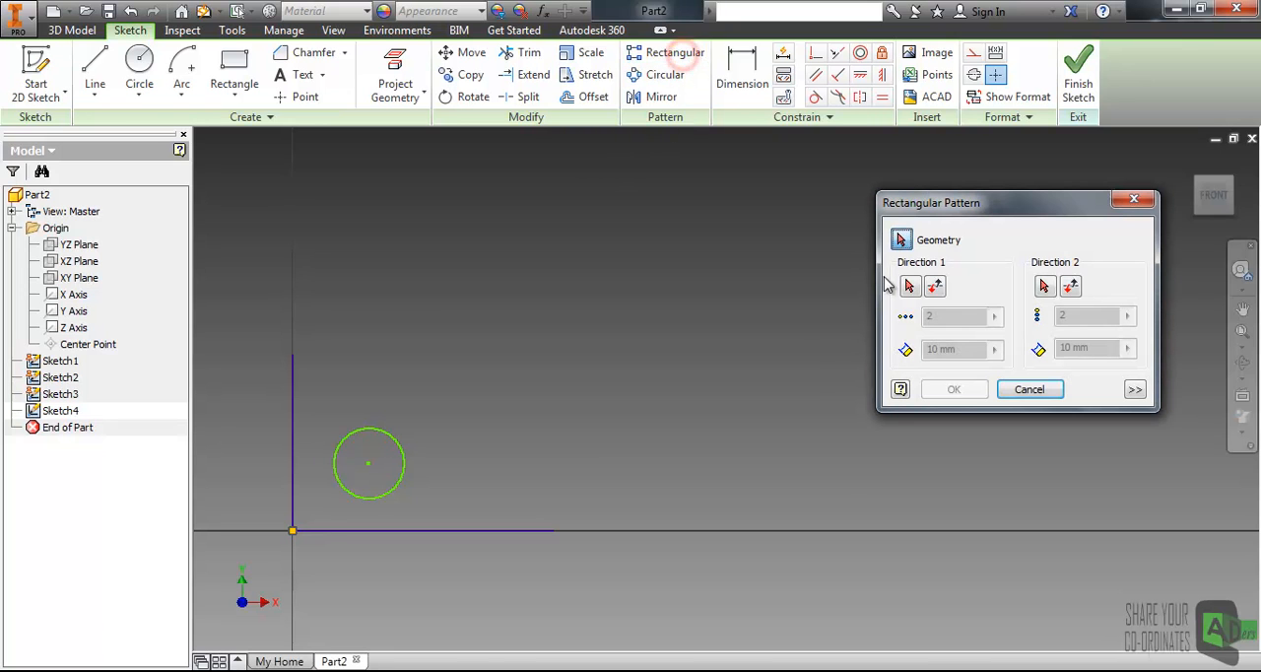
pyautogui.click(404, 461)
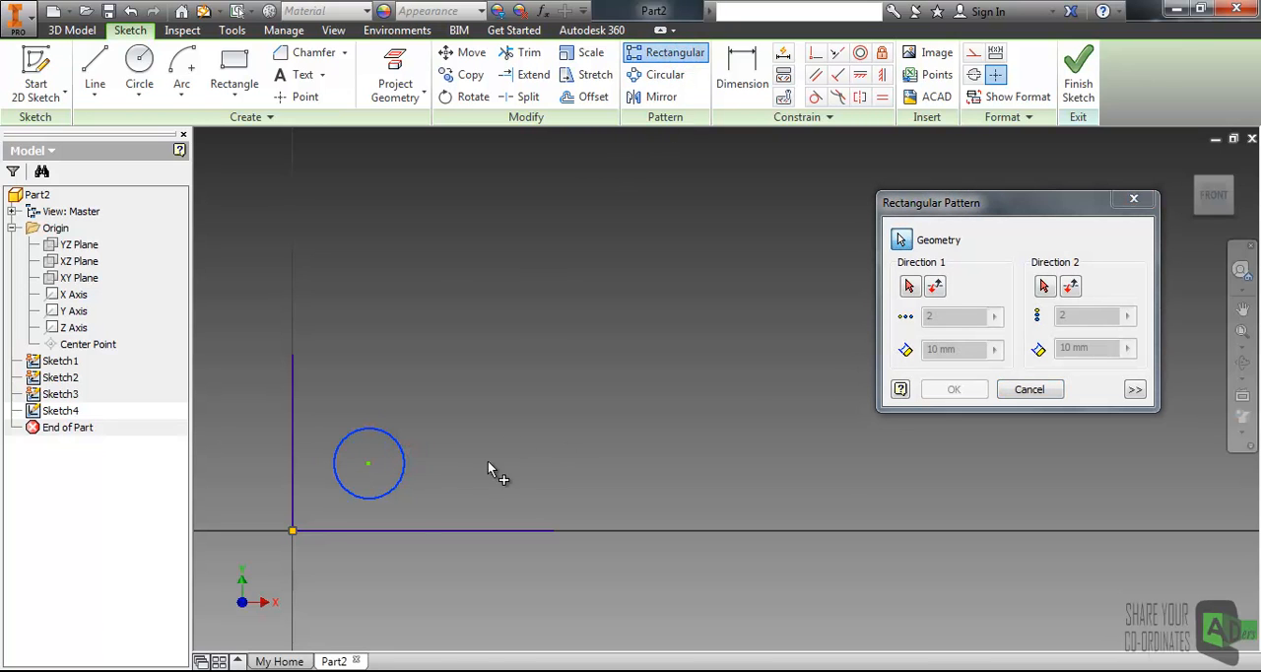
pyautogui.click(909, 285)
pyautogui.click(508, 532)
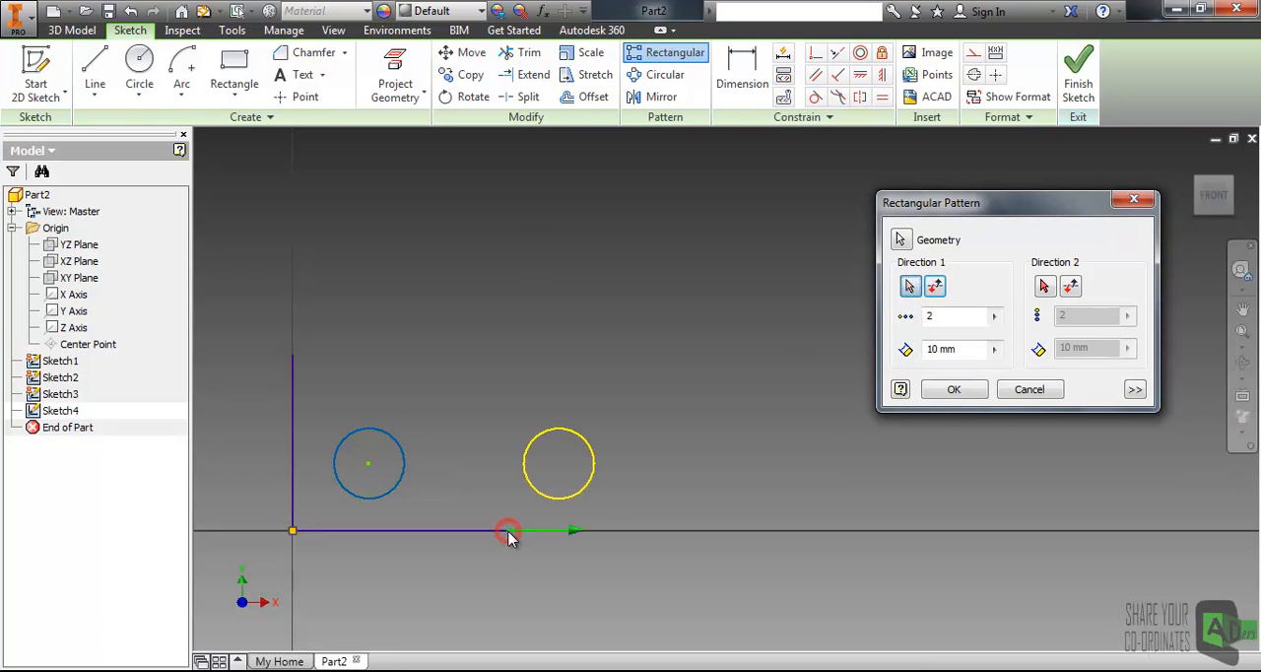
pyautogui.moveTo(698, 442)
pyautogui.mouseDown(button='middle')
pyautogui.moveTo(627, 450)
pyautogui.moveTo(704, 451)
pyautogui.mouseUp(button='middle')
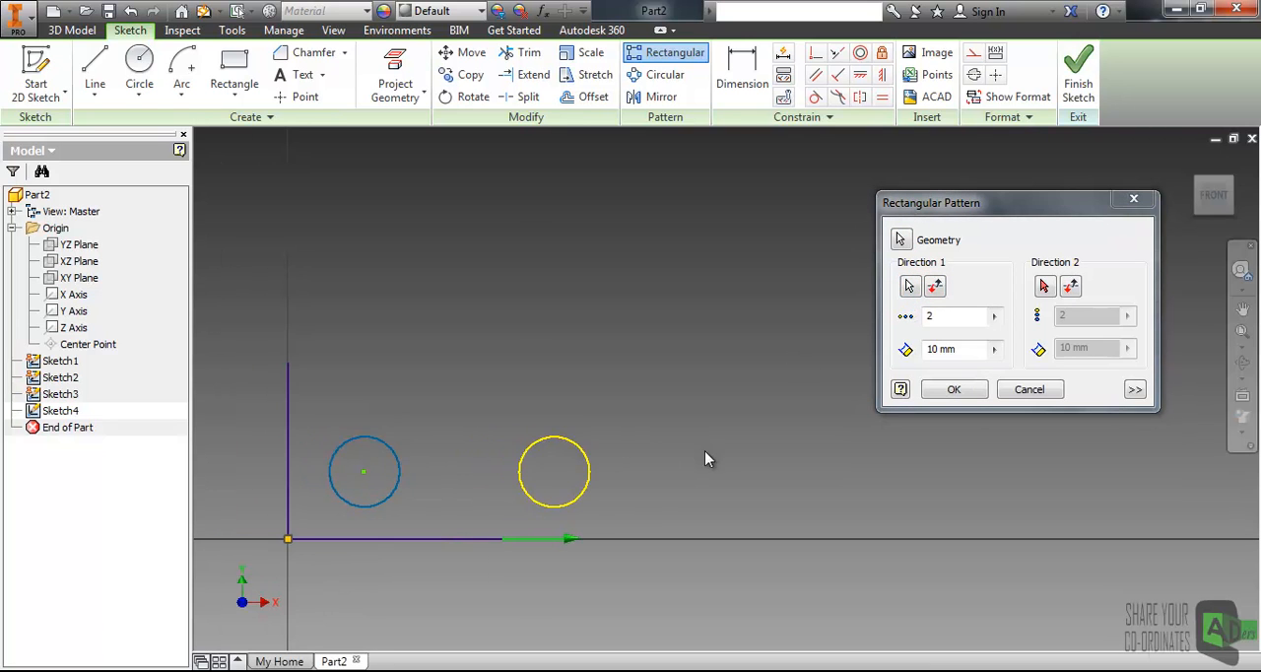
pyautogui.click(1045, 287)
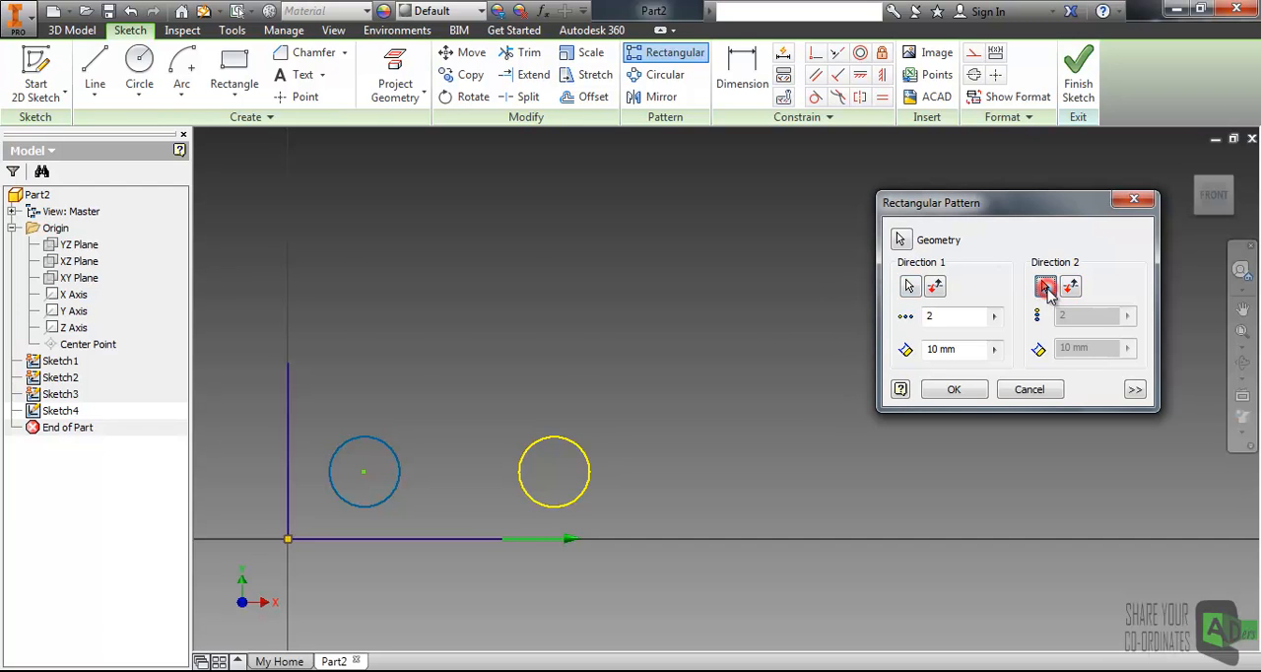
pyautogui.click(289, 395)
pyautogui.moveTo(690, 310); pyautogui.dragTo(677, 344, button='middle')
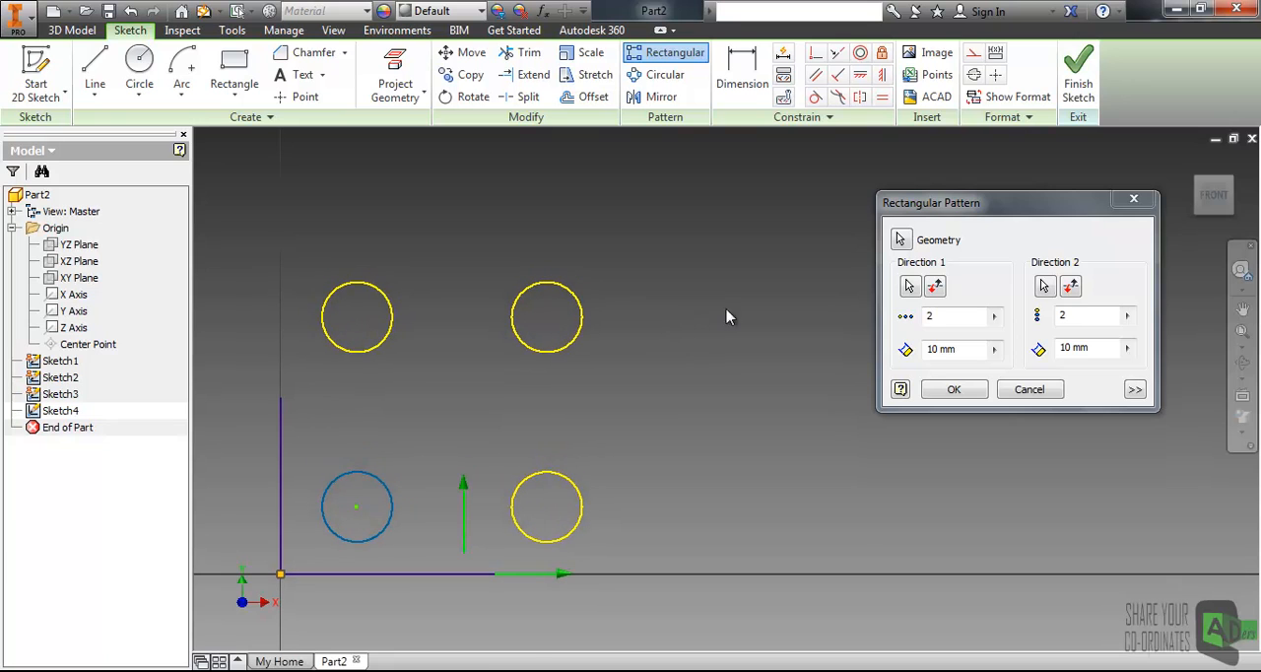
pyautogui.moveTo(981, 203); pyautogui.dragTo(981, 184)
pyautogui.click(959, 296)
pyautogui.moveTo(666, 434); pyautogui.dragTo(664, 391, button='middle')
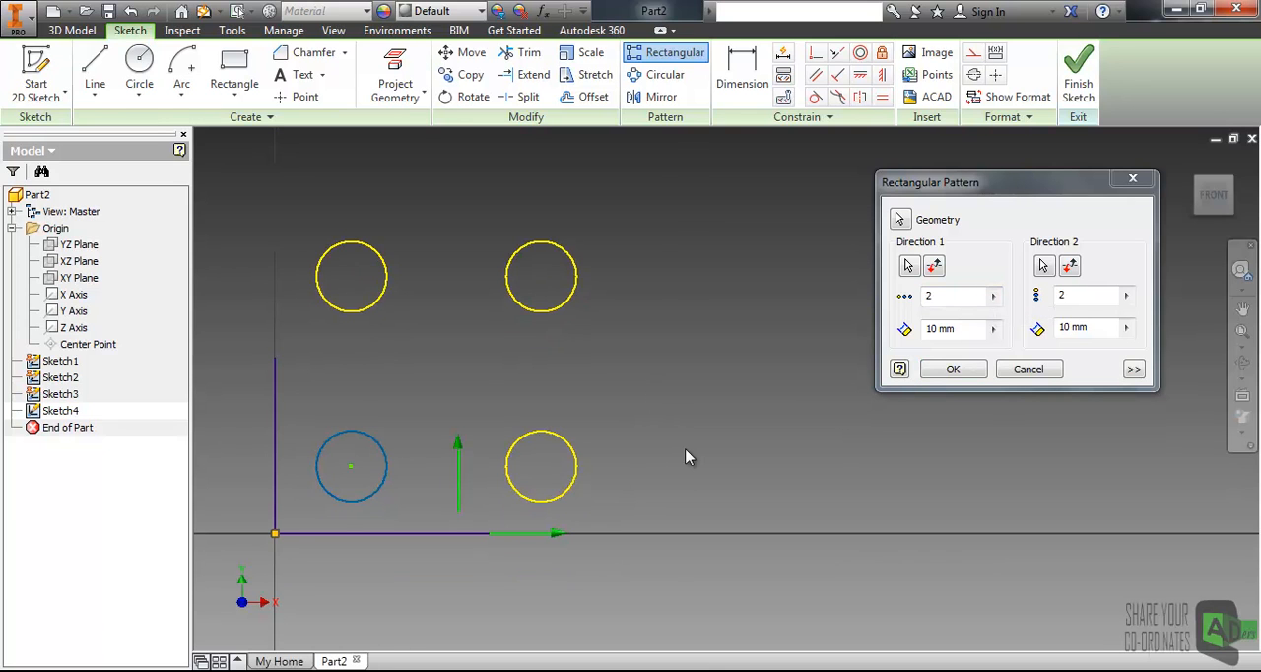
pyautogui.click(934, 298)
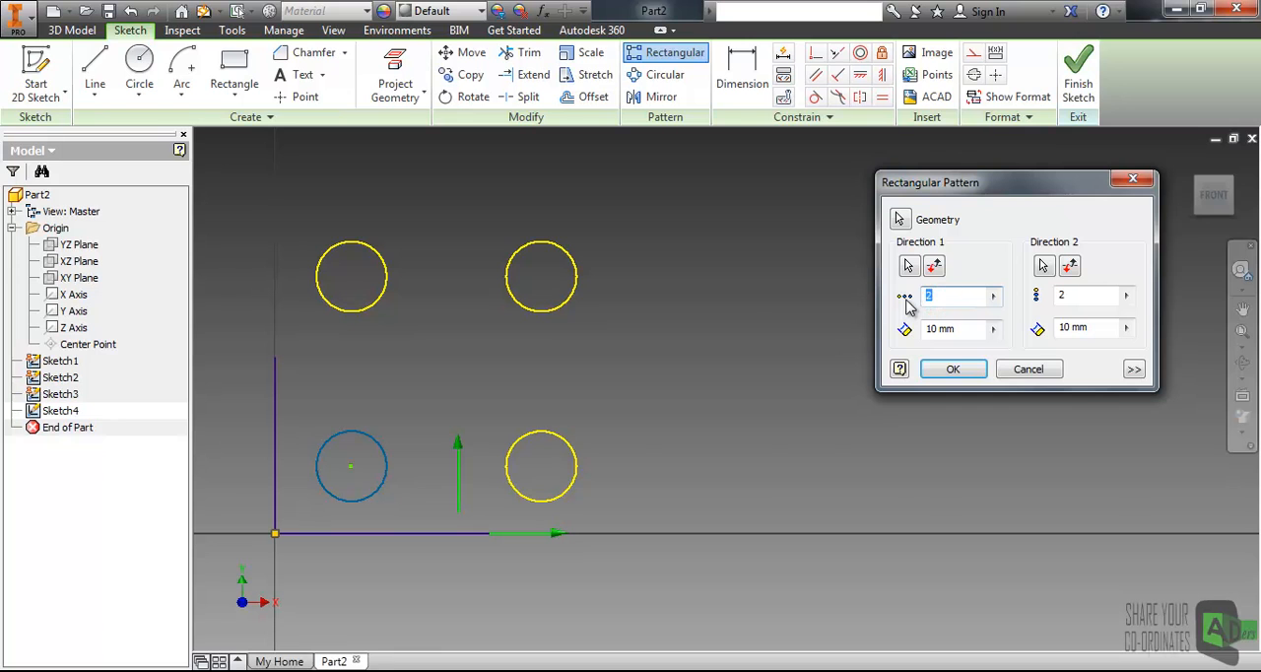
pyautogui.write('5')
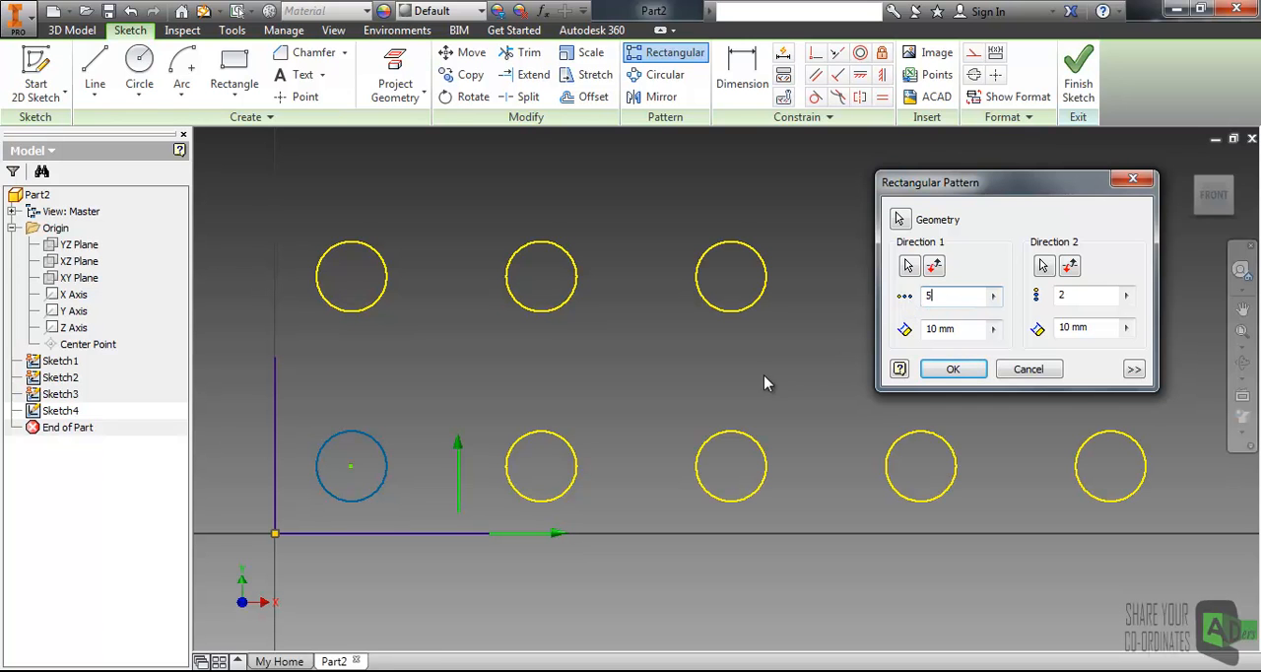
pyautogui.scroll(4, 763, 388)
pyautogui.scroll(3, 763, 385)
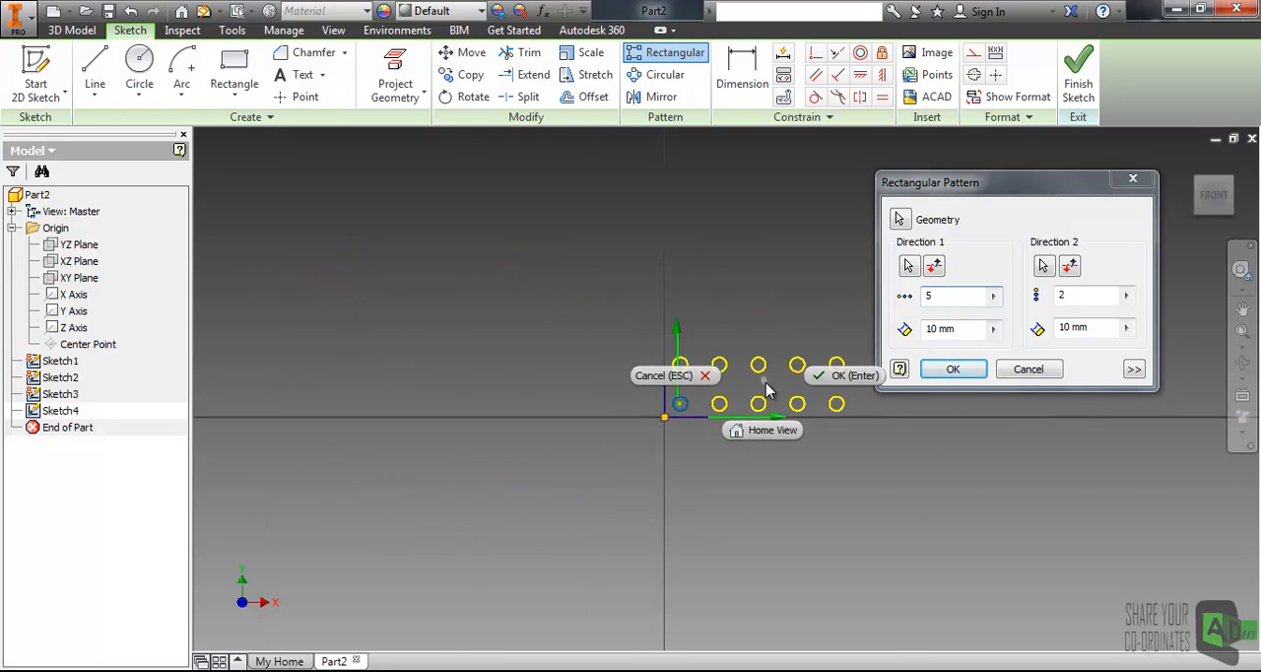
pyautogui.click(772, 307)
pyautogui.moveTo(719, 383)
pyautogui.mouseDown(button='middle')
pyautogui.moveTo(697, 332)
pyautogui.moveTo(603, 372)
pyautogui.mouseUp(button='middle')
pyautogui.scroll(3, 537, 432)
pyautogui.scroll(-6, 576, 406)
pyautogui.moveTo(529, 410)
pyautogui.mouseDown(button='middle')
pyautogui.moveTo(552, 375)
pyautogui.moveTo(530, 322)
pyautogui.mouseUp(button='middle')
pyautogui.hotkey('ctrl', 'z')
pyautogui.scroll(3, 431, 357)
pyautogui.scroll(-6, 431, 359)
pyautogui.moveTo(423, 384); pyautogui.dragTo(510, 327, button='middle')
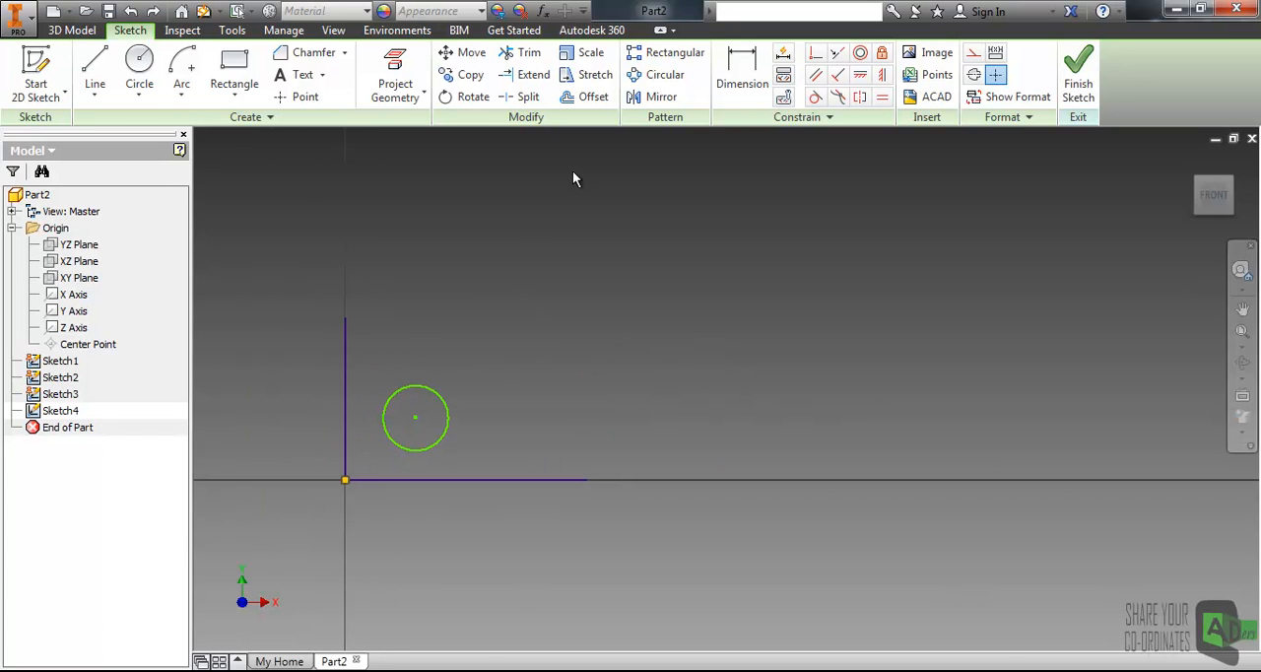
# - Start a rectangular pattern of the circle, using the horizontal line as direction 1 and the vertical line as direction 2
pyautogui.click(670, 52)
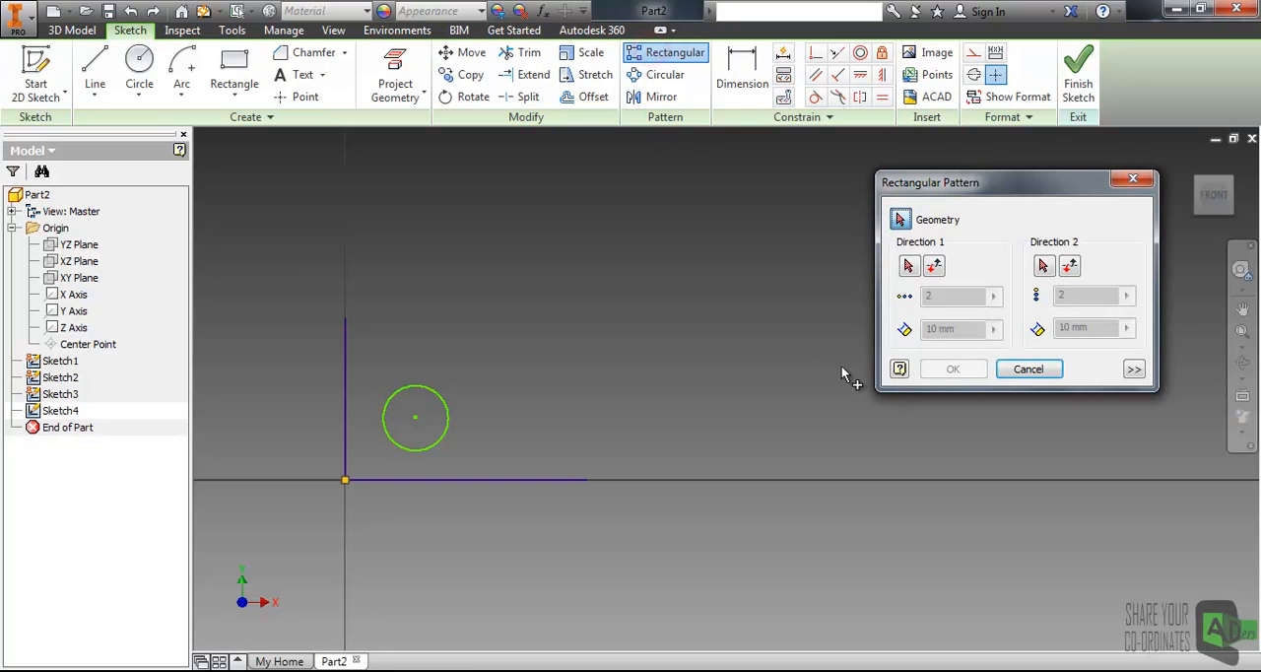
pyautogui.click(446, 408)
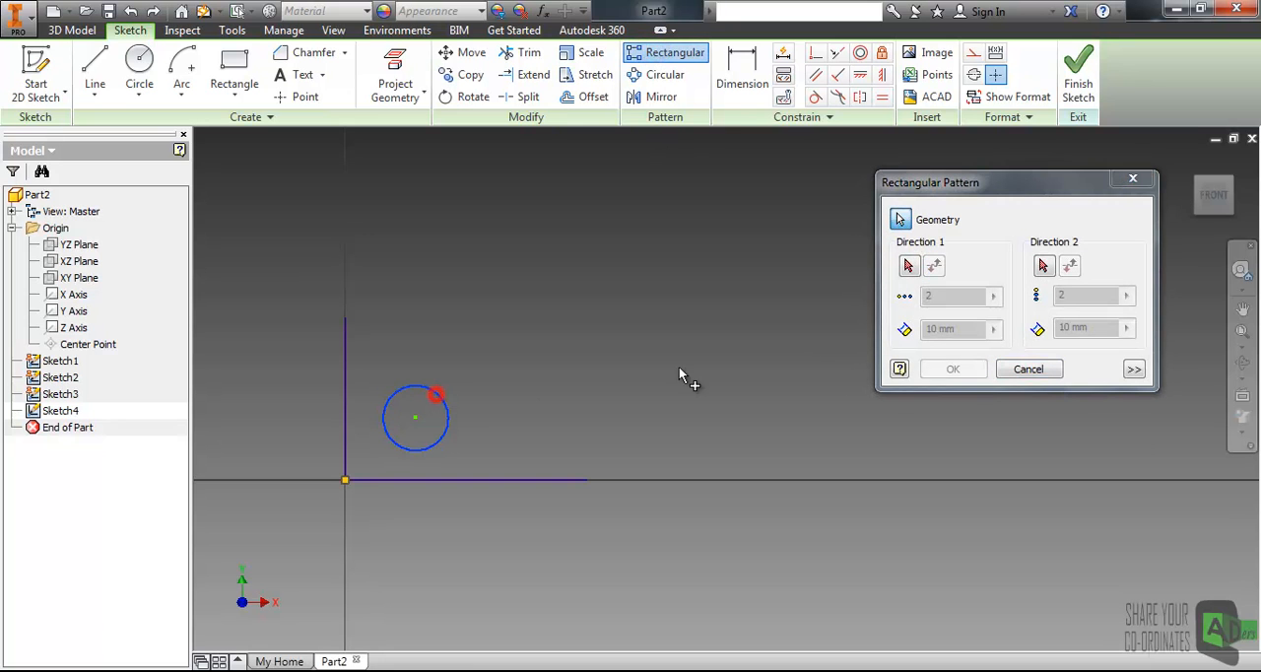
pyautogui.click(909, 265)
pyautogui.click(532, 479)
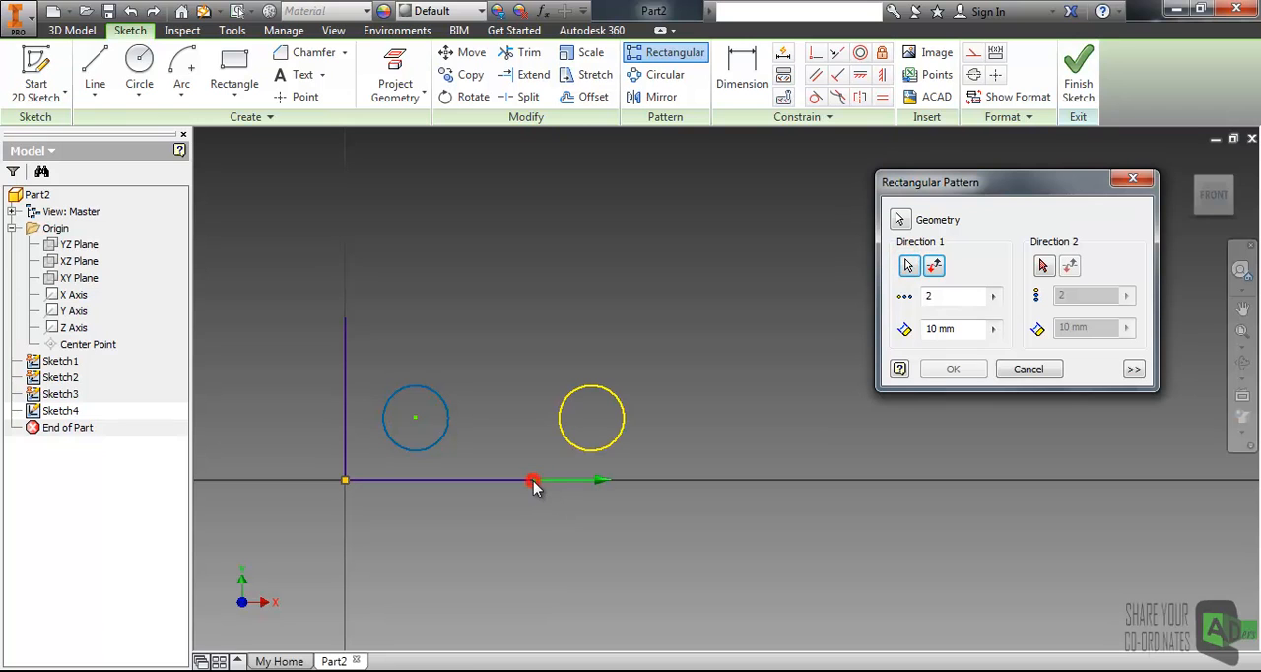
pyautogui.click(1043, 266)
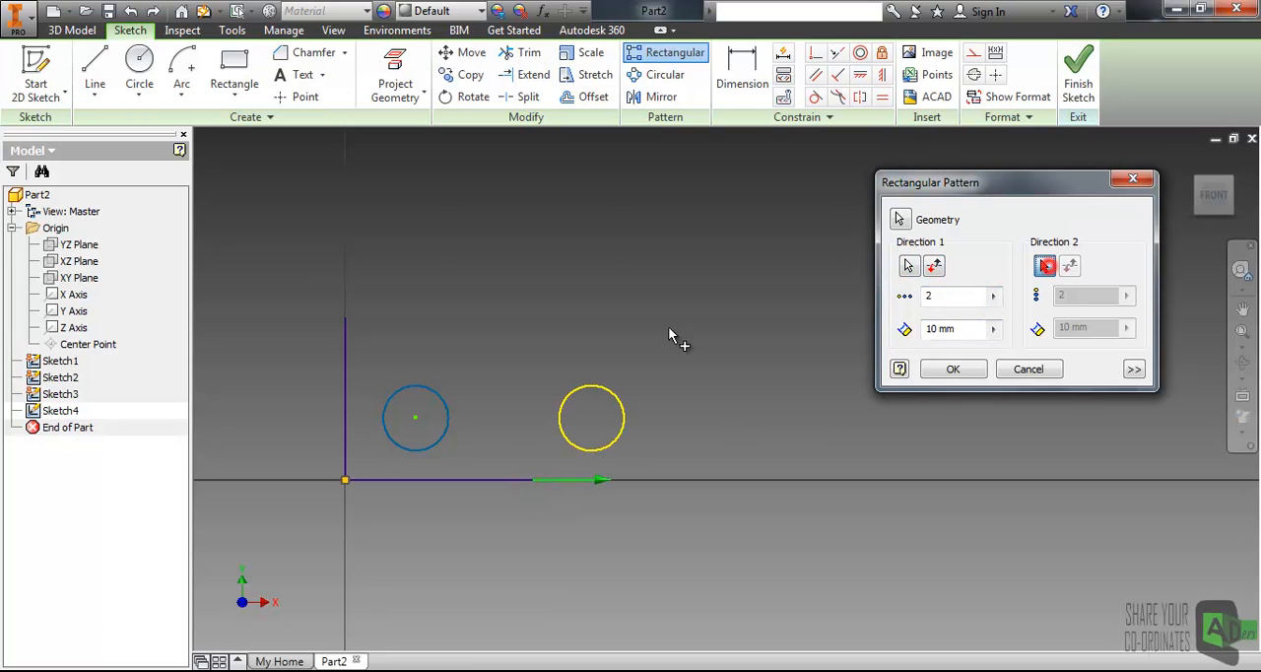
pyautogui.click(344, 367)
# - Set the pattern's direction 1 count to 5
pyautogui.moveTo(641, 341); pyautogui.dragTo(499, 412, button='middle')
pyautogui.scroll(-4, 542, 412)
pyautogui.moveTo(588, 403); pyautogui.dragTo(541, 417, button='middle')
pyautogui.scroll(2, 544, 416)
pyautogui.click(932, 302)
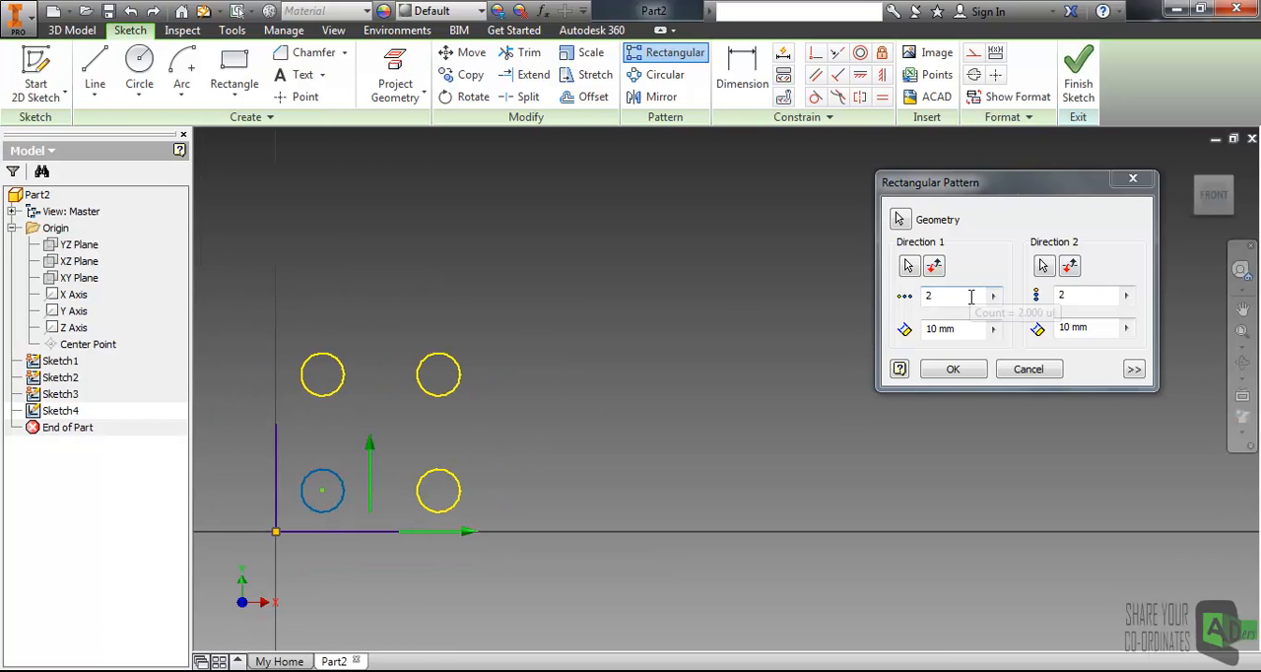
pyautogui.doubleClick(970, 295)
pyautogui.write('5')
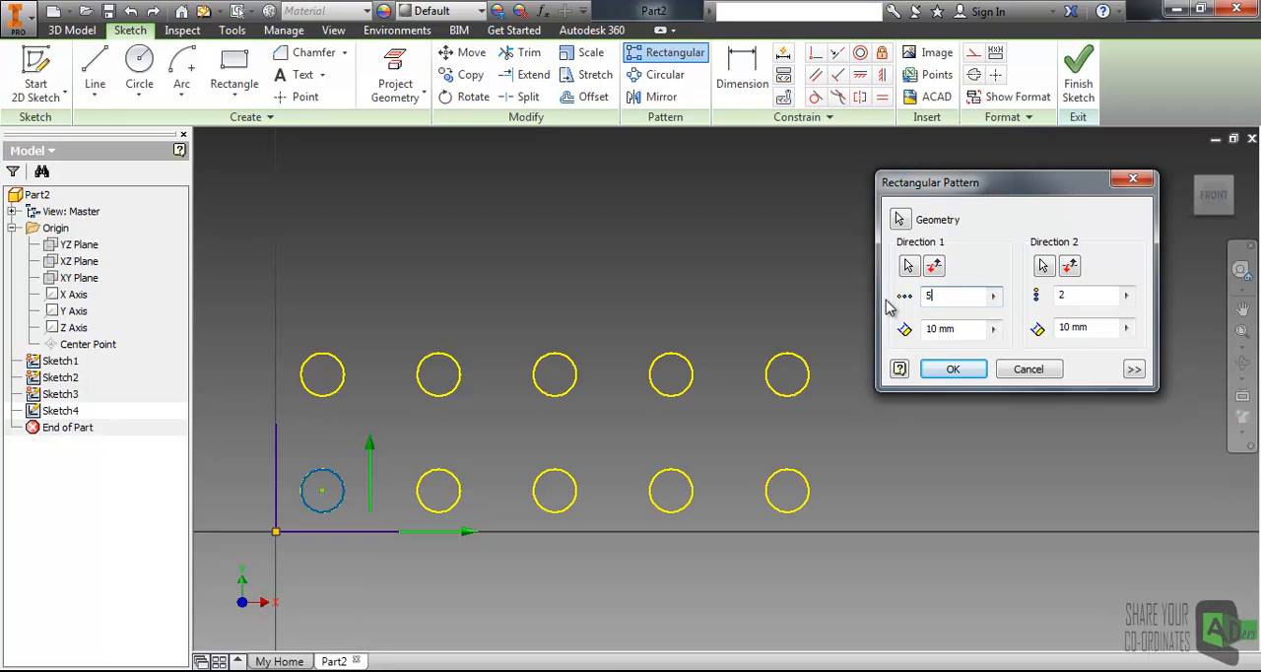
# - Set the pattern's direction 2 count to 3
pyautogui.doubleClick(1081, 295)
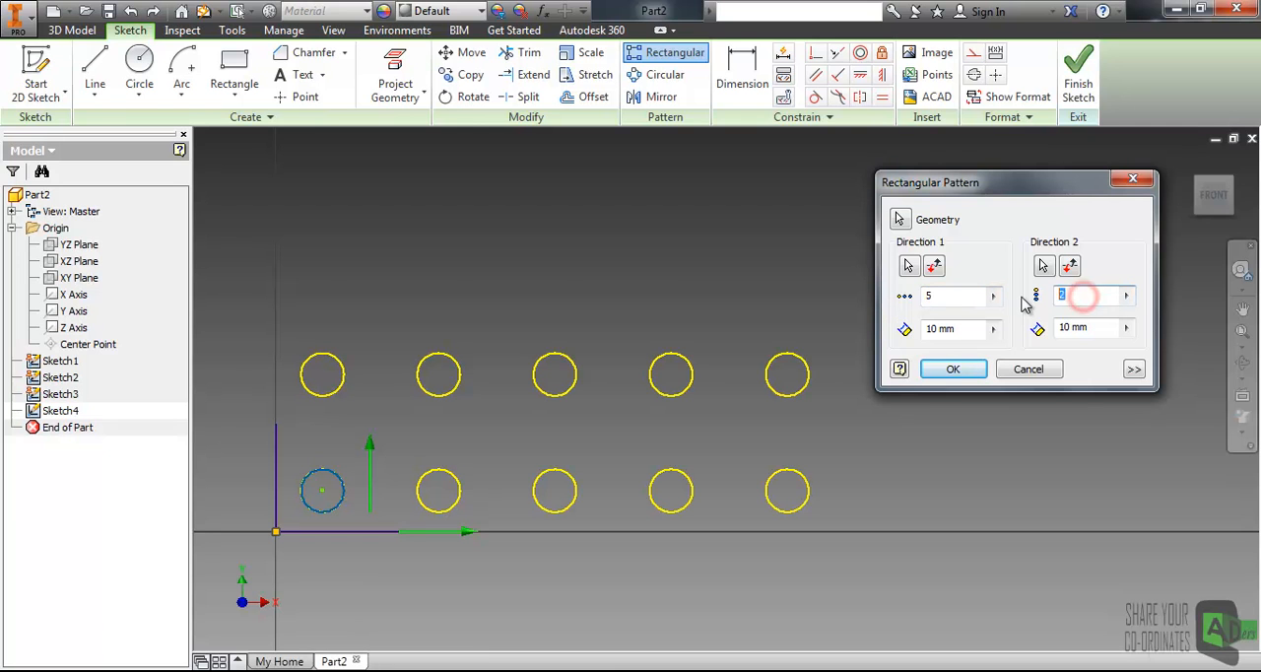
pyautogui.write('3')
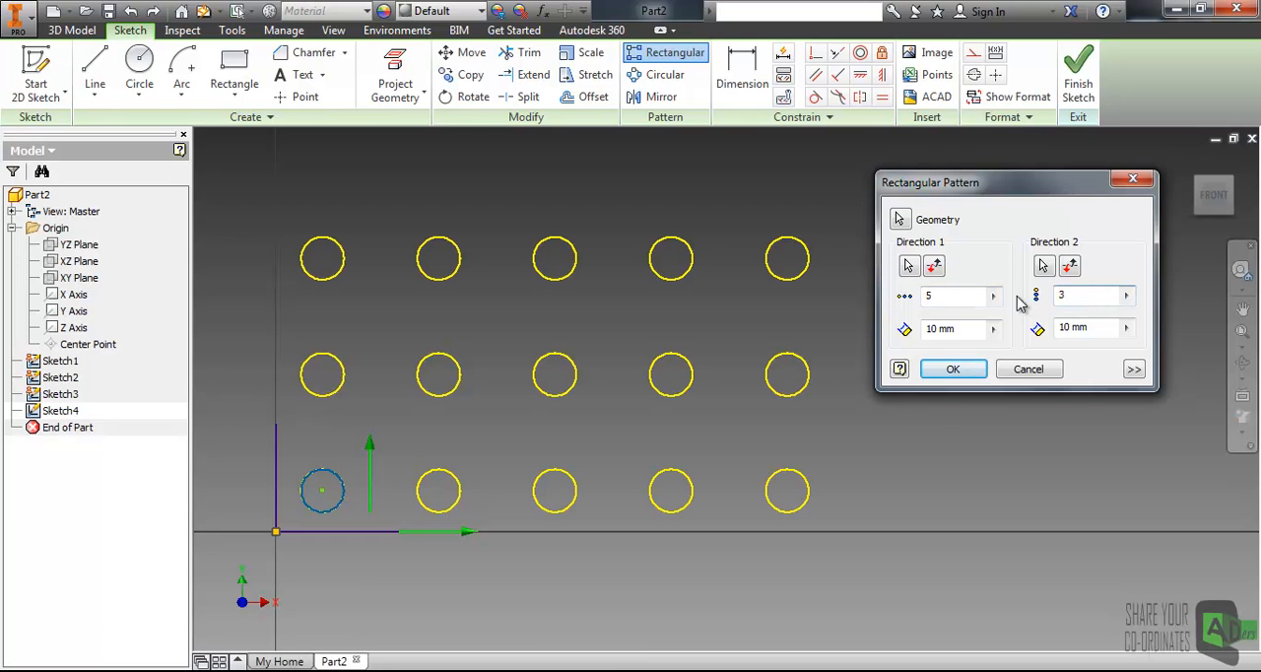
pyautogui.moveTo(917, 449); pyautogui.dragTo(896, 455, button='middle')
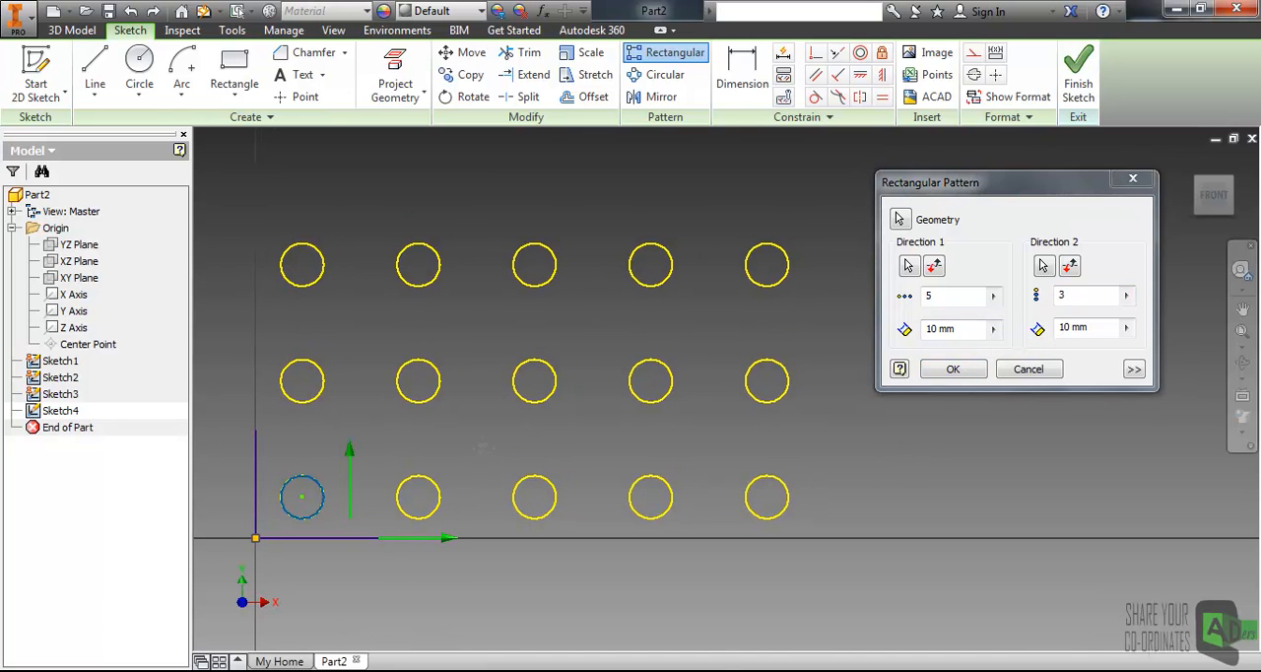
pyautogui.moveTo(480, 461); pyautogui.dragTo(490, 415, button='middle')
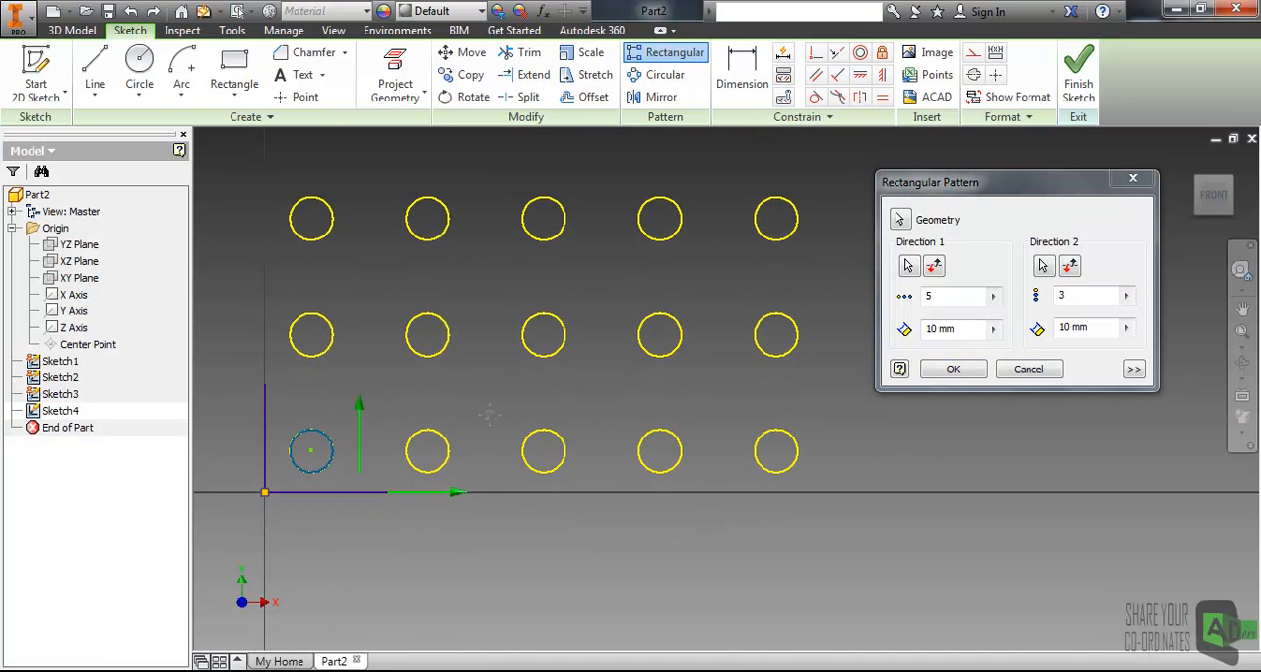
# - Set the direction 1 spacing of the pattern to 15 mm
pyautogui.doubleClick(936, 330)
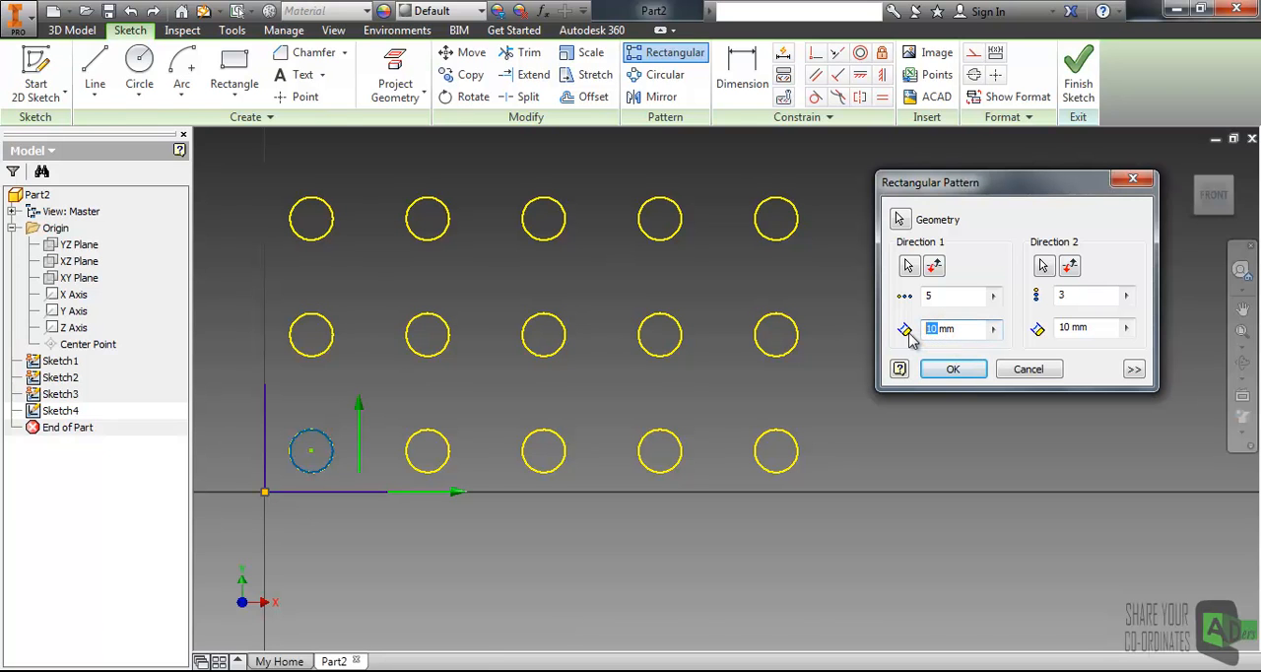
pyautogui.write('5')
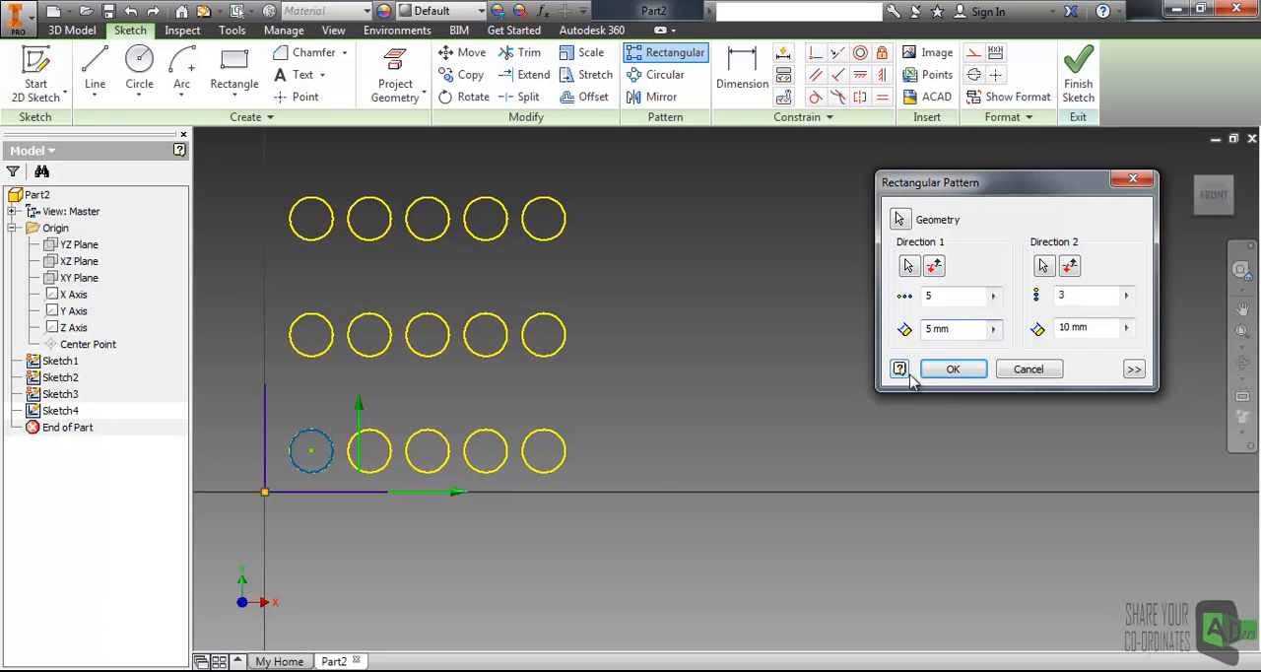
pyautogui.press('BackSpace')
pyautogui.write('15')
pyautogui.moveTo(769, 394); pyautogui.dragTo(723, 460, button='middle')
pyautogui.scroll(-2, 559, 561)
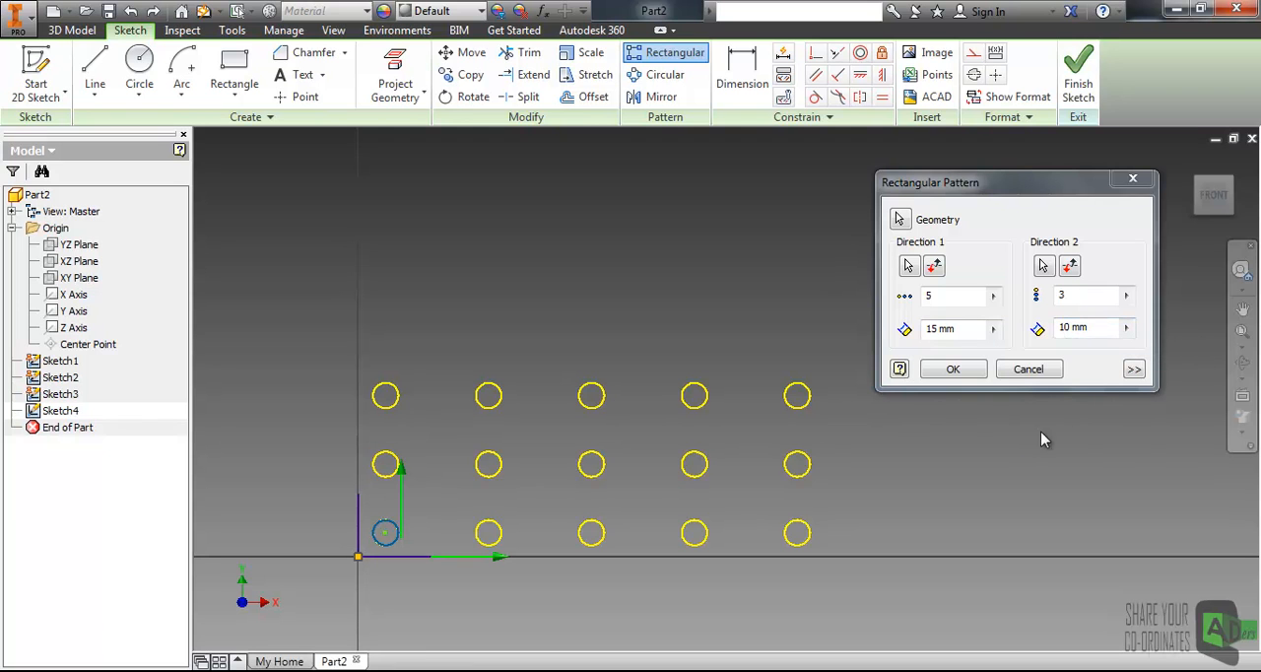
# - Expand the pattern's extra options and enable Fitted
pyautogui.click(1134, 370)
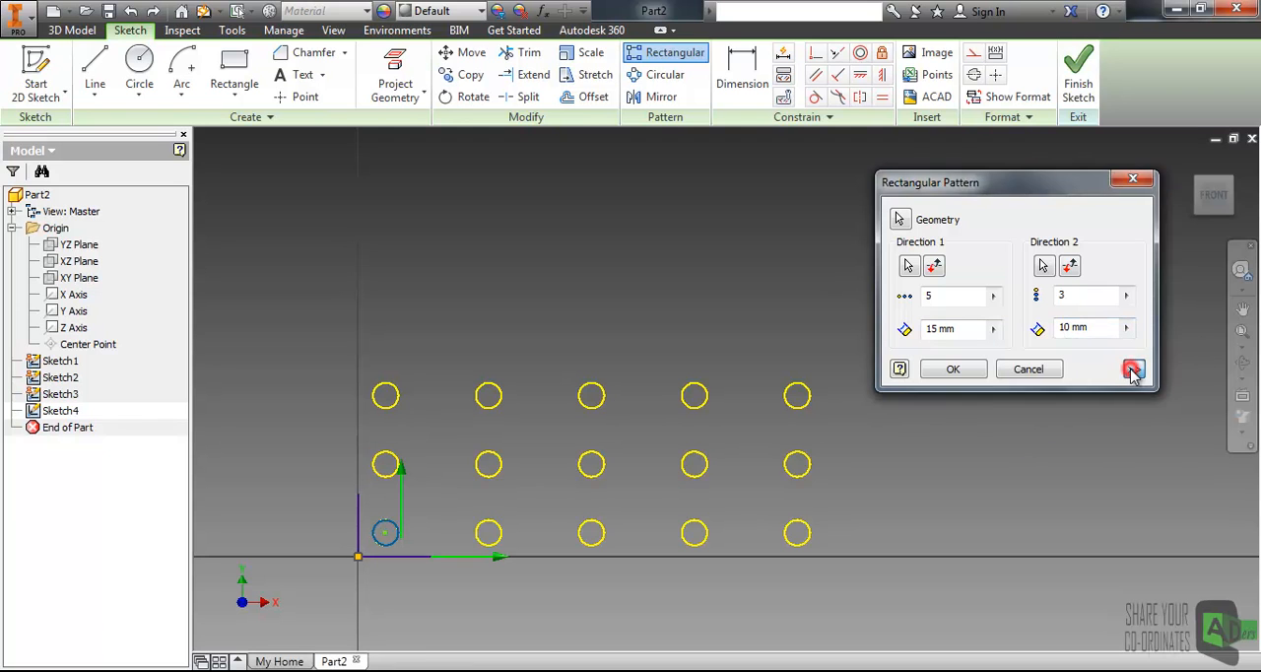
pyautogui.moveTo(977, 186); pyautogui.dragTo(969, 117)
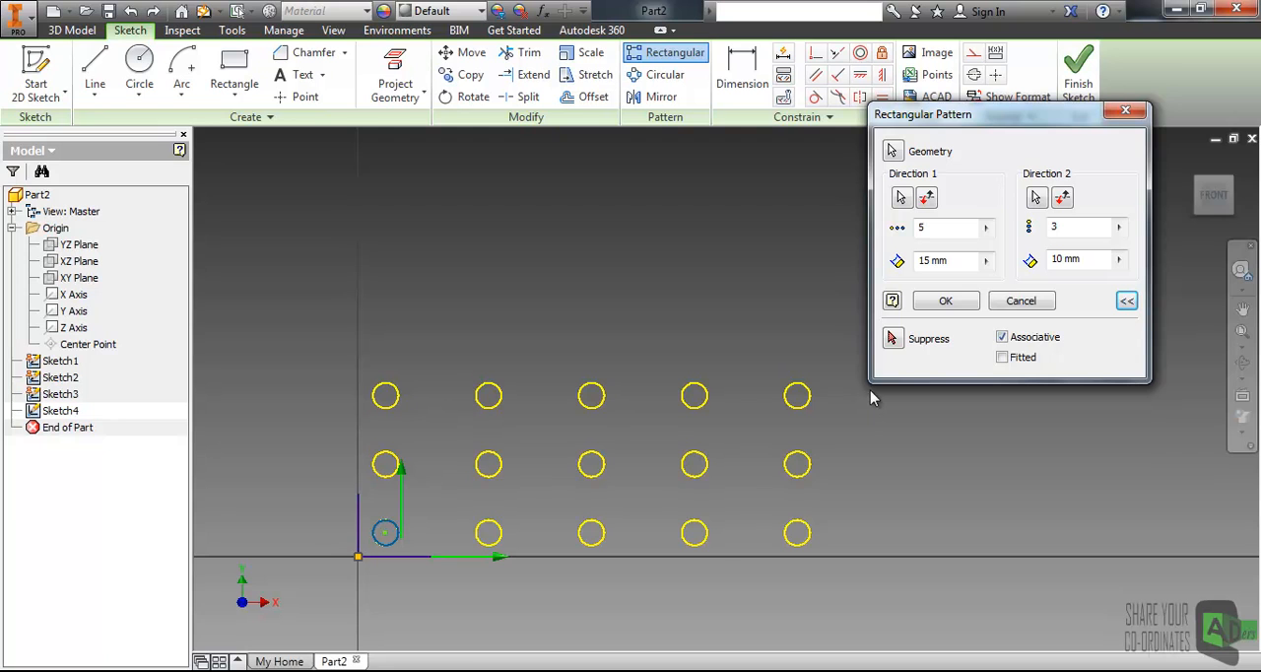
pyautogui.click(1002, 357)
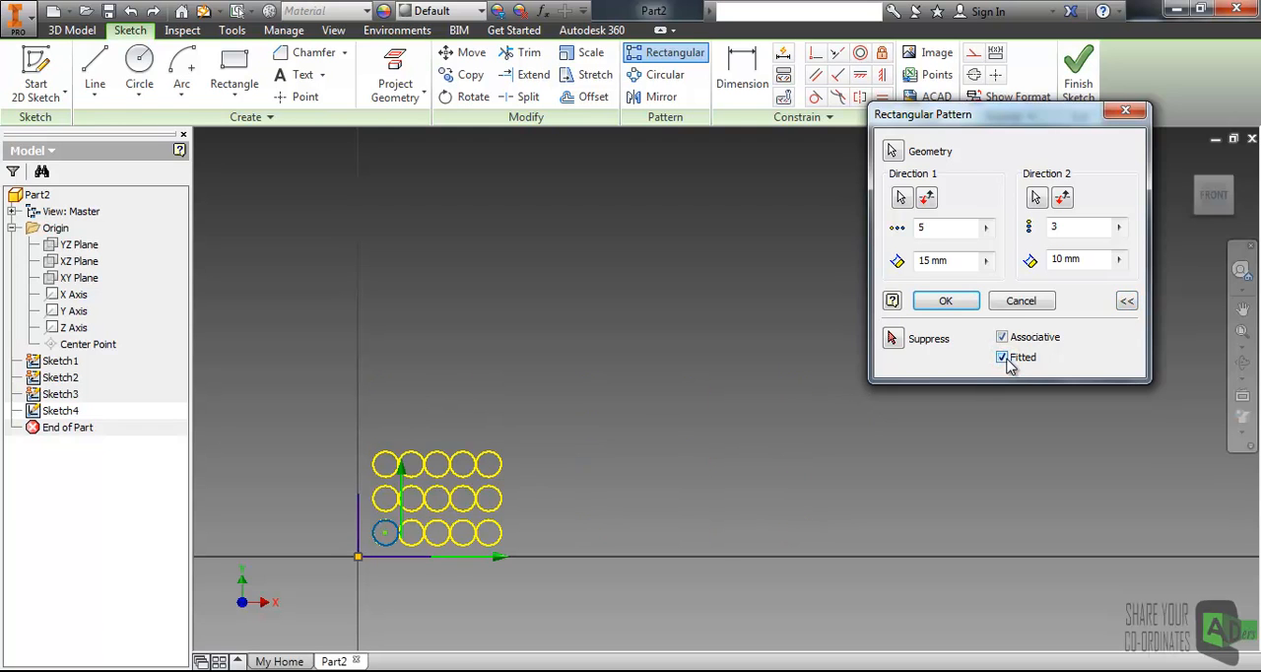
pyautogui.scroll(-5, 413, 555)
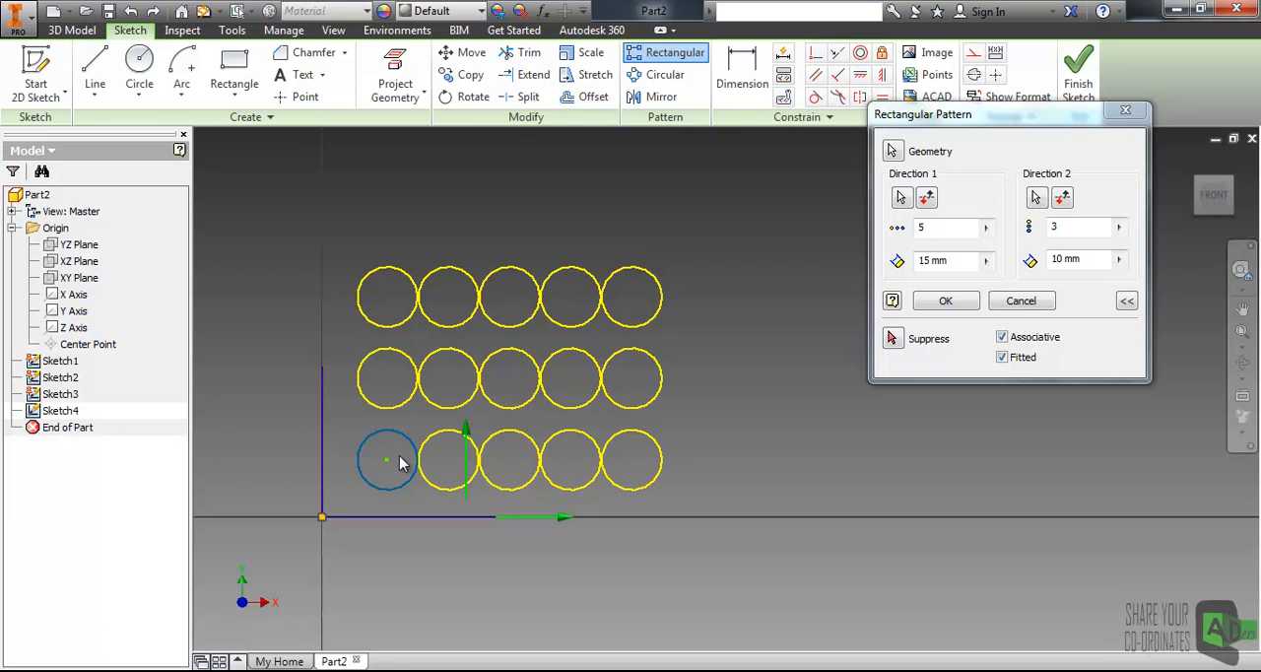
pyautogui.click(1005, 362)
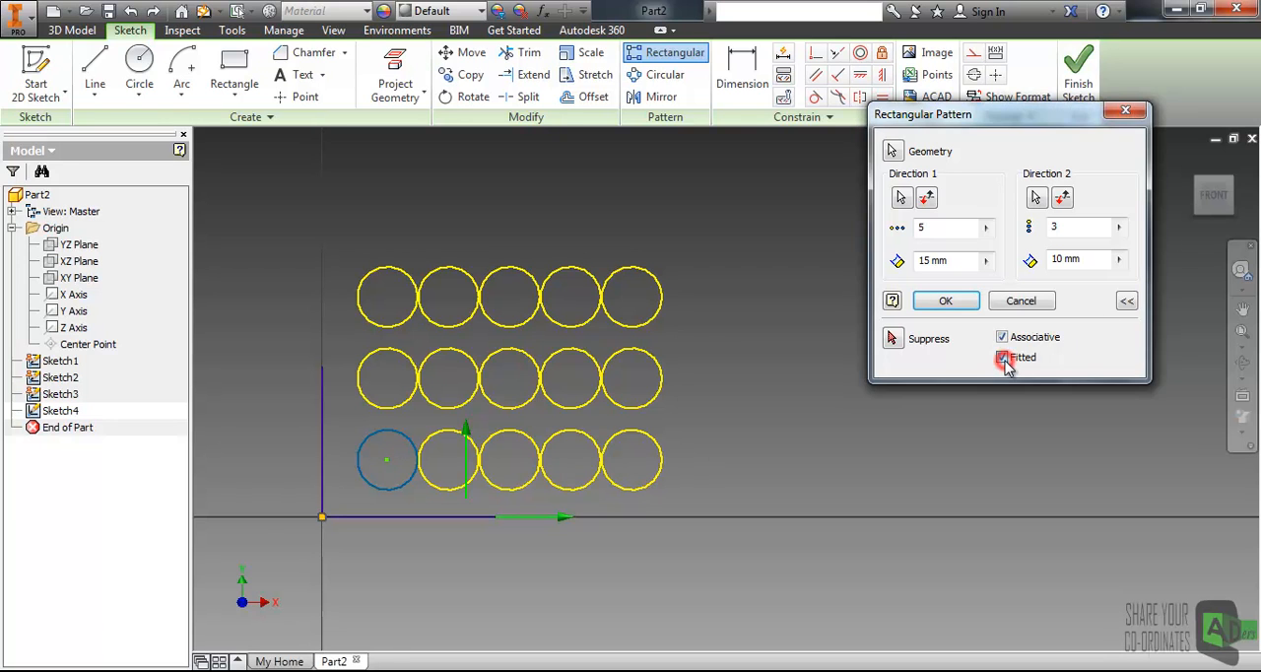
pyautogui.click(1003, 359)
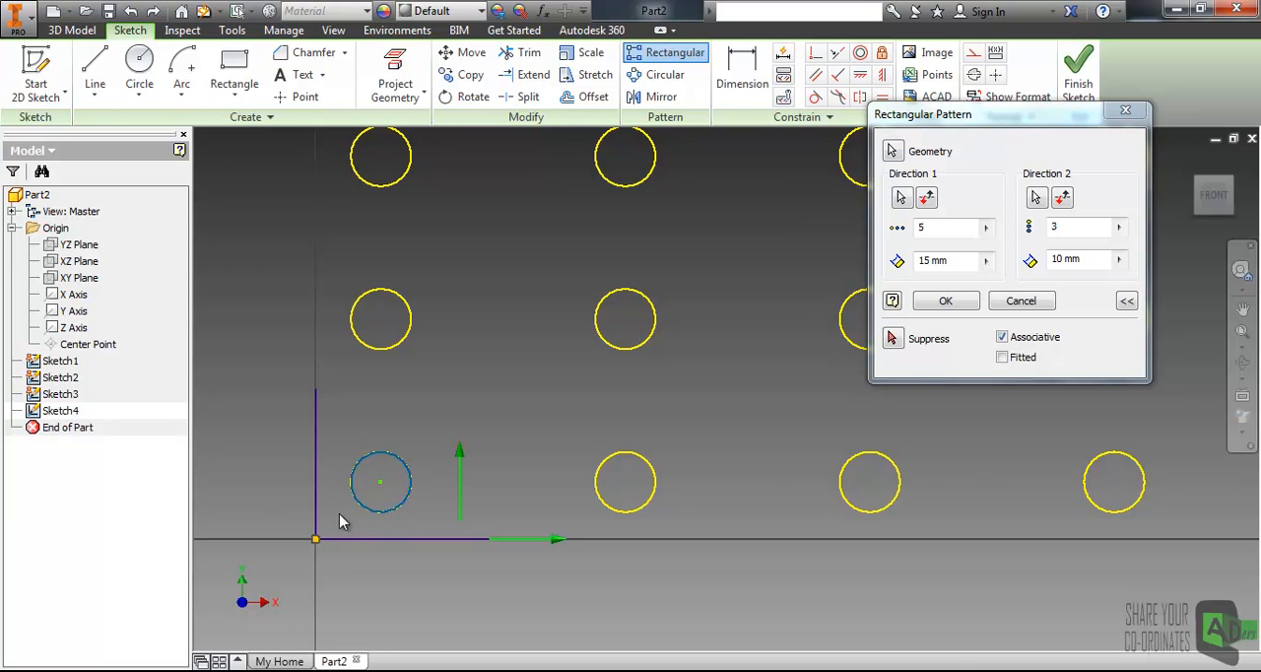
pyautogui.click(1001, 356)
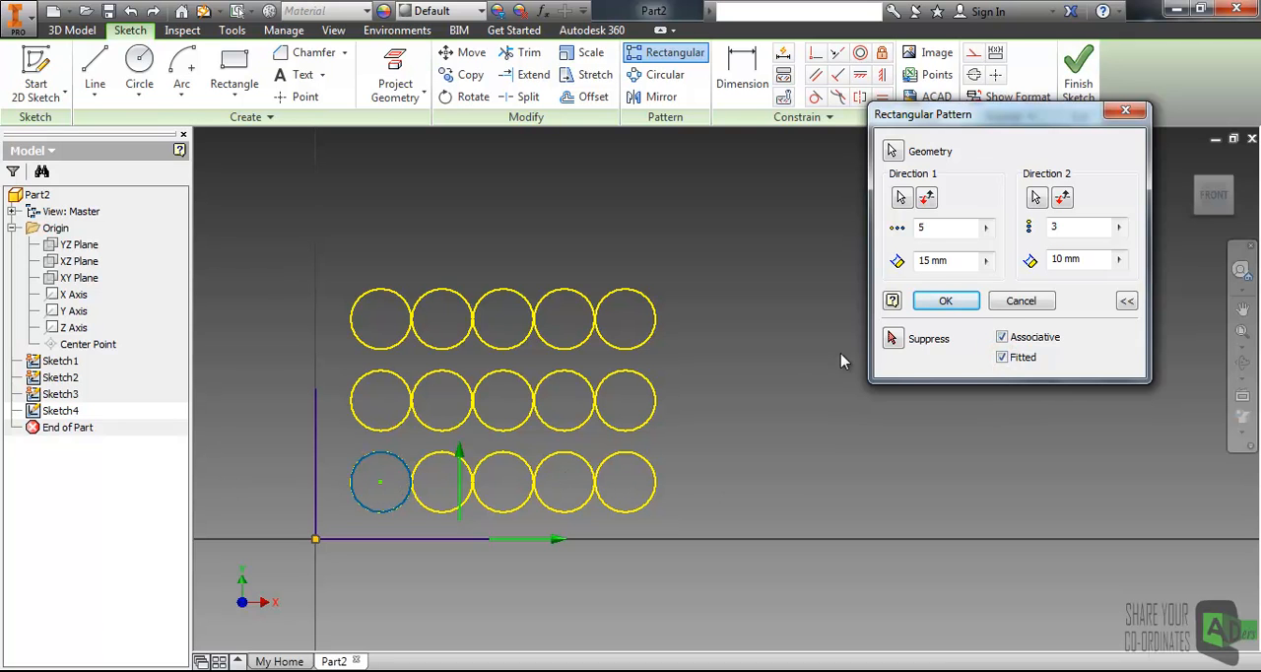
# - Change the direction 1 count to 7 and back to 5
pyautogui.moveTo(955, 230); pyautogui.dragTo(904, 231)
pyautogui.write('7')
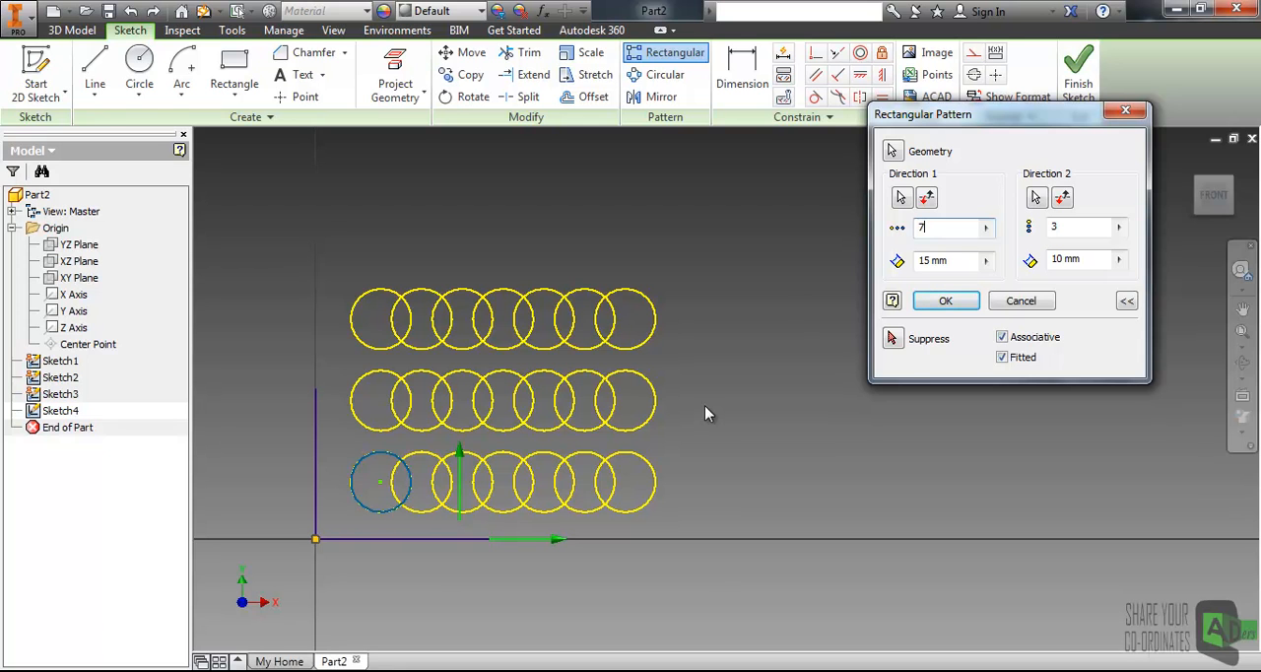
pyautogui.doubleClick(956, 229)
pyautogui.write('5')
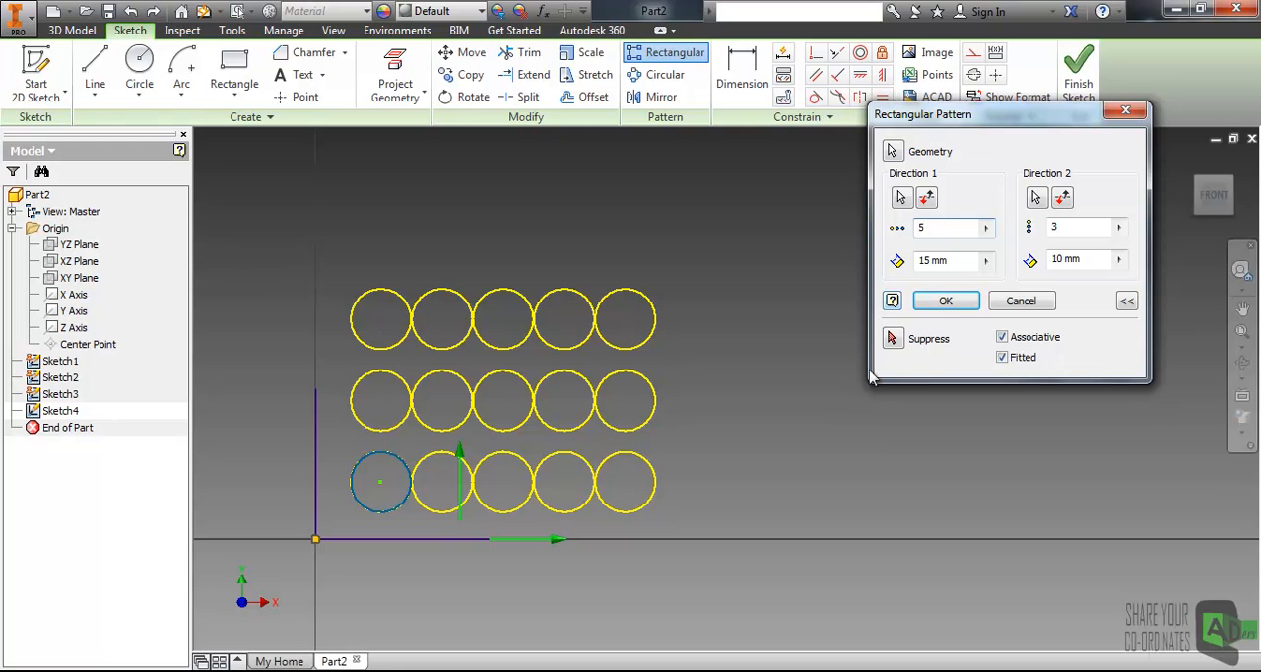
# - Suppress the second and fourth instances in the middle row and the third in the bottom row, then finish the pattern
pyautogui.click(902, 339)
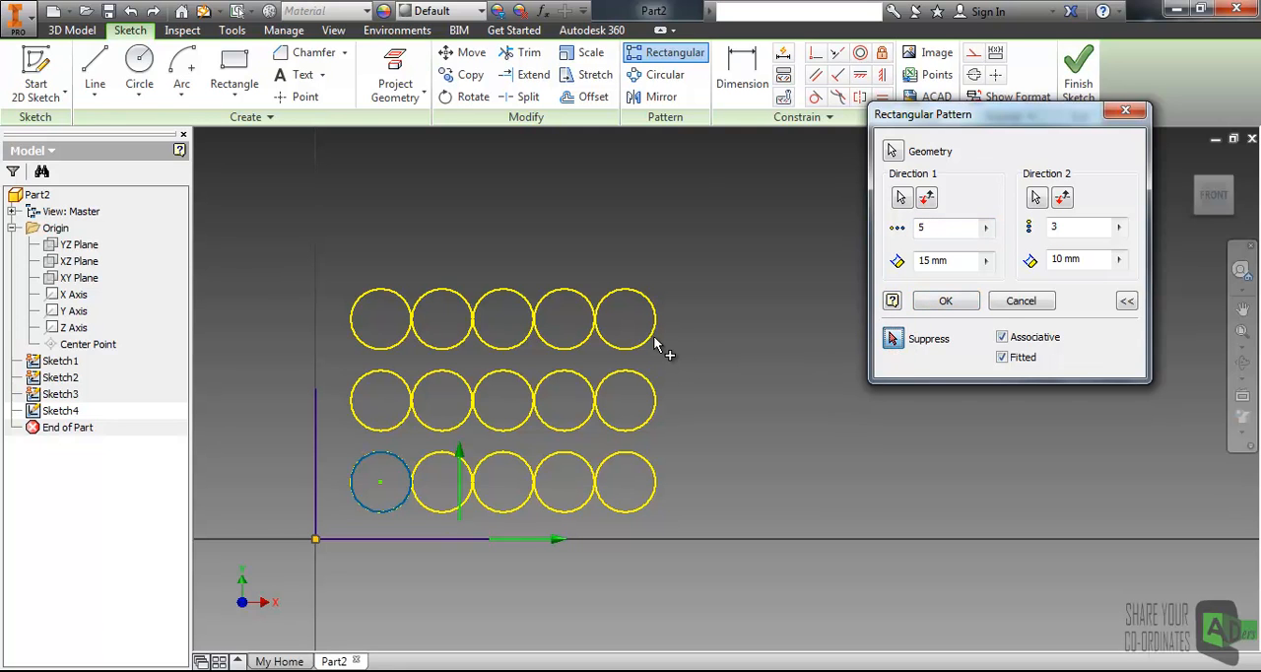
pyautogui.click(572, 376)
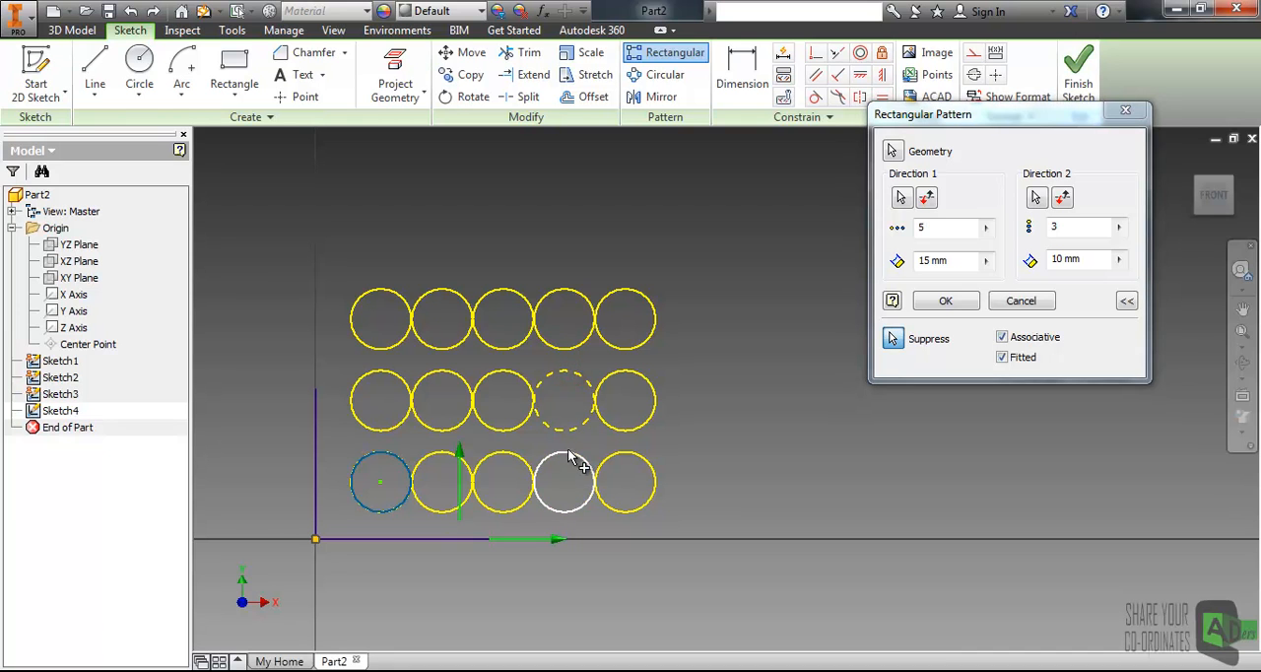
pyautogui.click(468, 420)
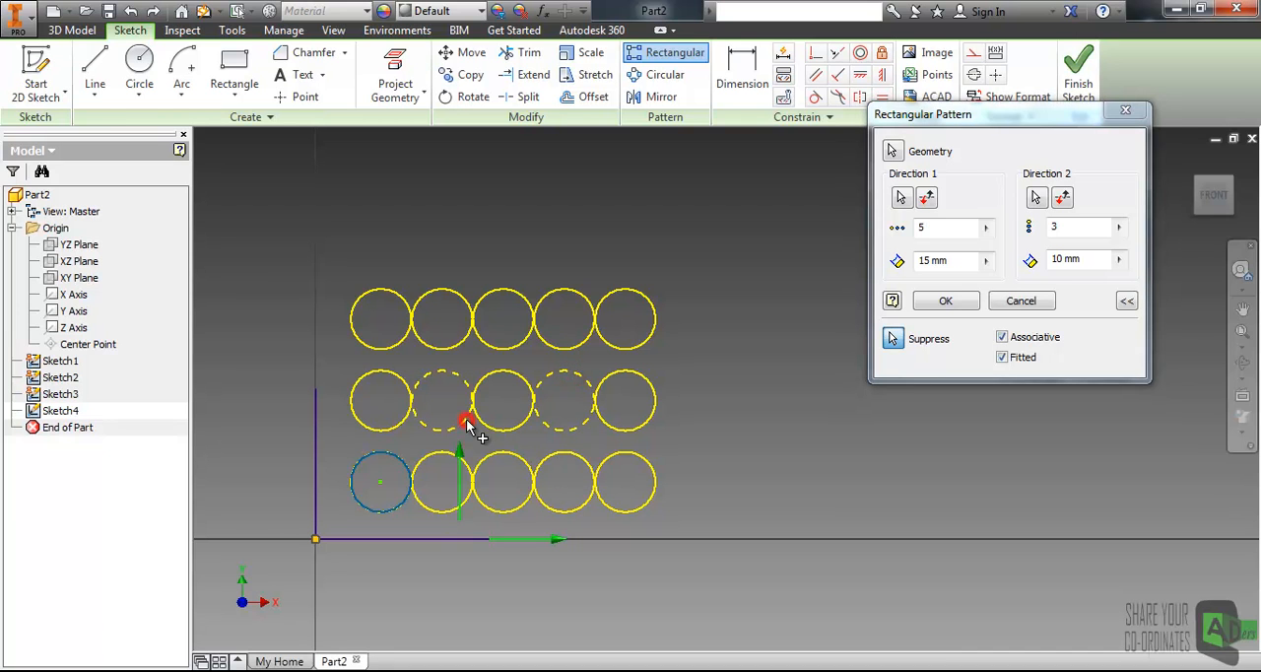
pyautogui.click(505, 455)
pyautogui.moveTo(623, 395); pyautogui.dragTo(624, 389, button='middle')
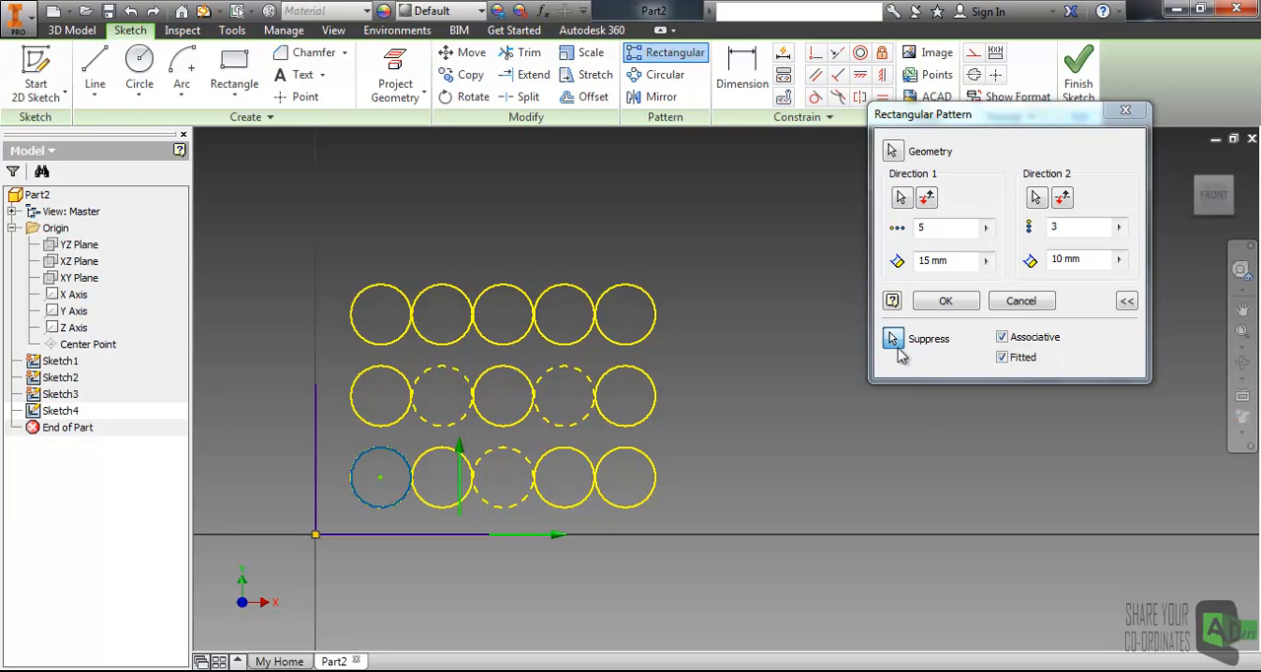
pyautogui.click(954, 302)
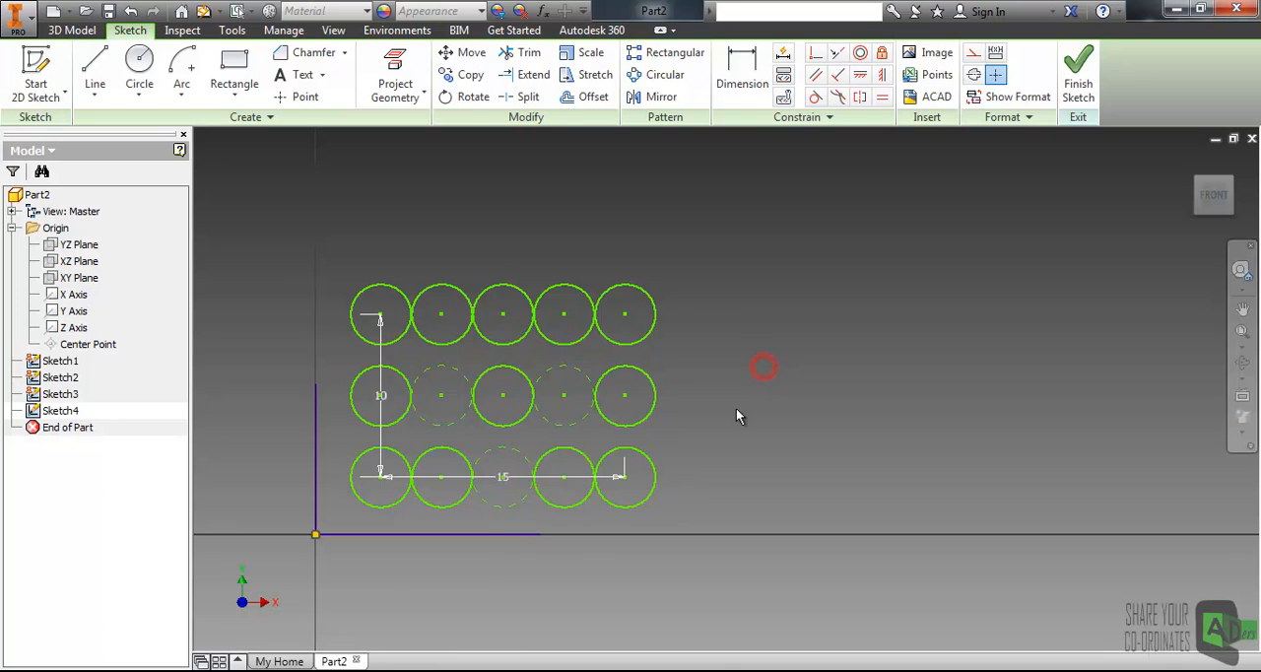
# - Draw a small two-point rectangle above and to the right of the sketch origin
pyautogui.scroll(4, 735, 409)
pyautogui.scroll(-5, 738, 401)
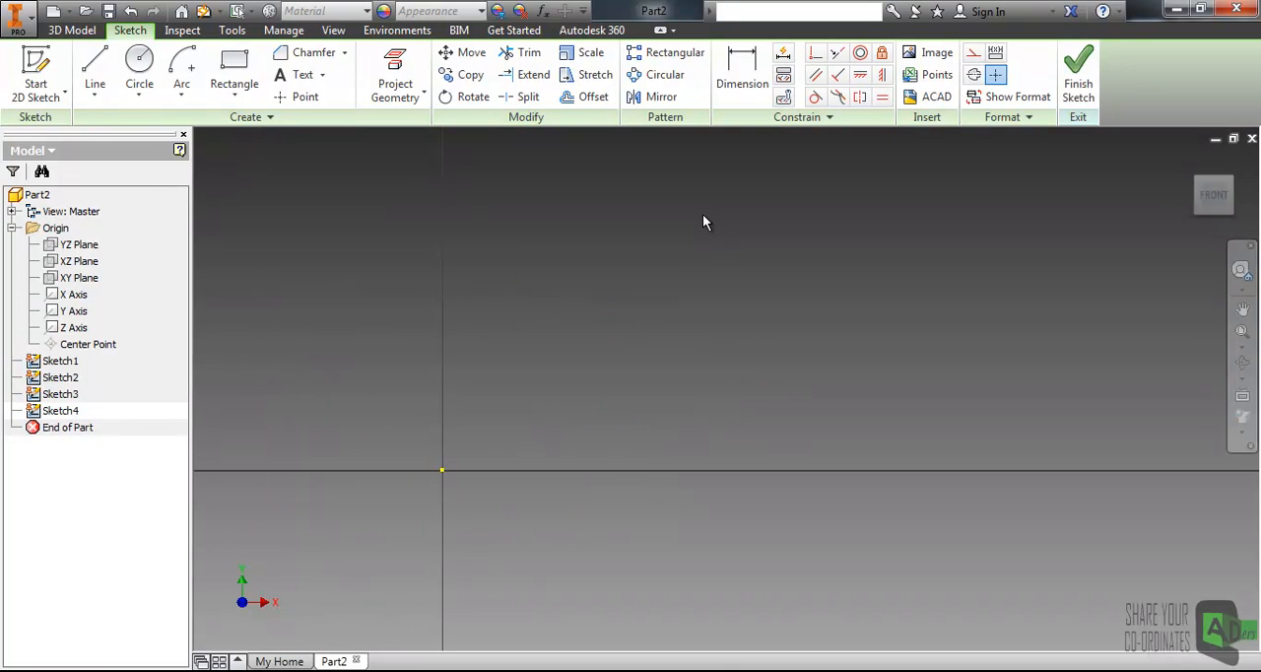
pyautogui.scroll(2, 541, 282)
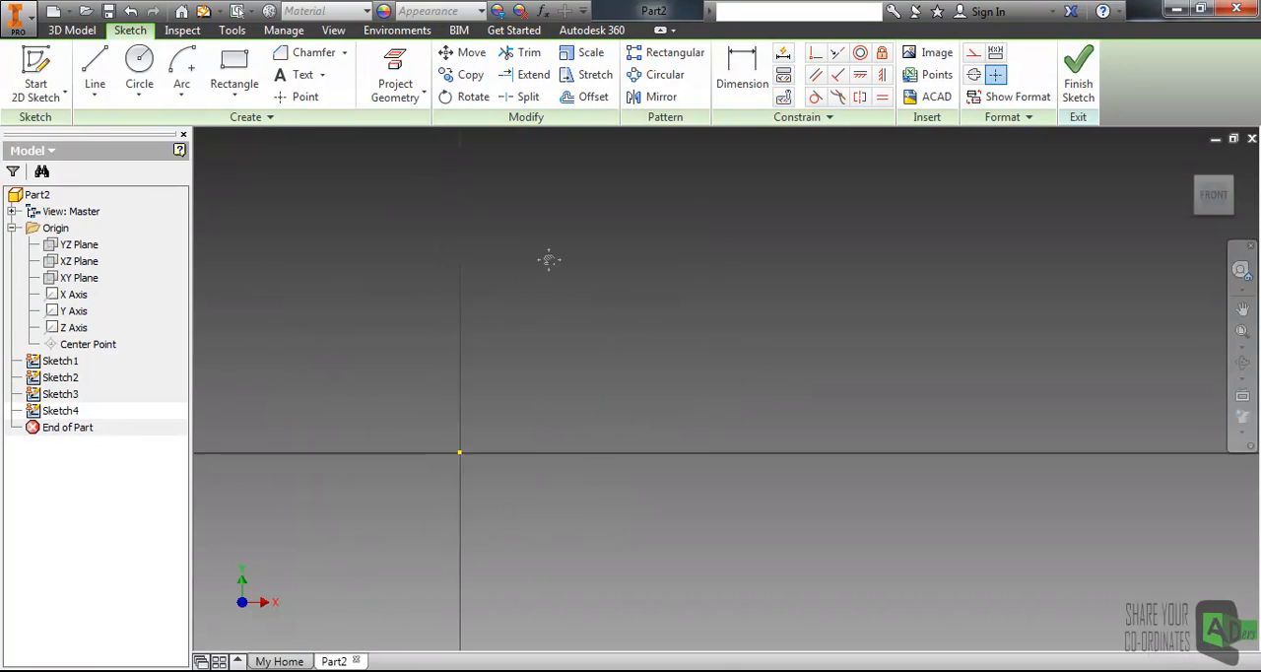
pyautogui.moveTo(592, 272); pyautogui.dragTo(522, 322, button='middle')
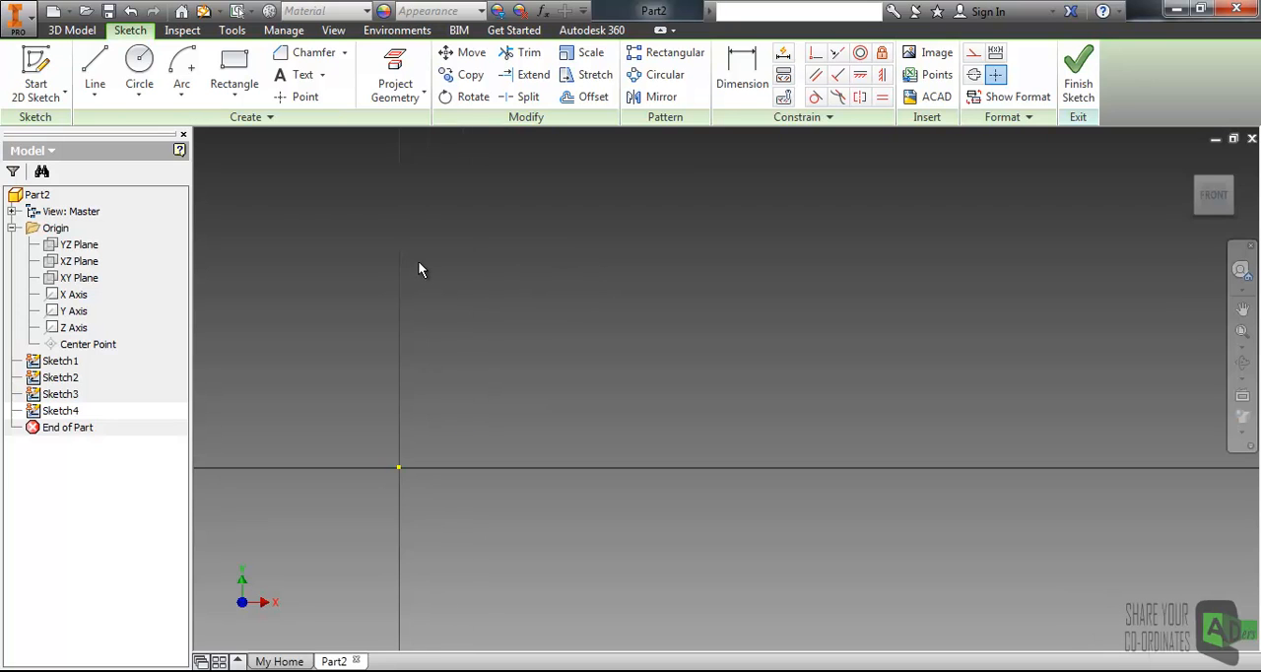
pyautogui.click(244, 69)
pyautogui.moveTo(410, 349)
pyautogui.mouseDown(button='middle')
pyautogui.moveTo(548, 259)
pyautogui.moveTo(567, 215)
pyautogui.mouseUp(button='middle')
pyautogui.moveTo(598, 284); pyautogui.dragTo(406, 404, button='middle')
pyautogui.click(436, 320)
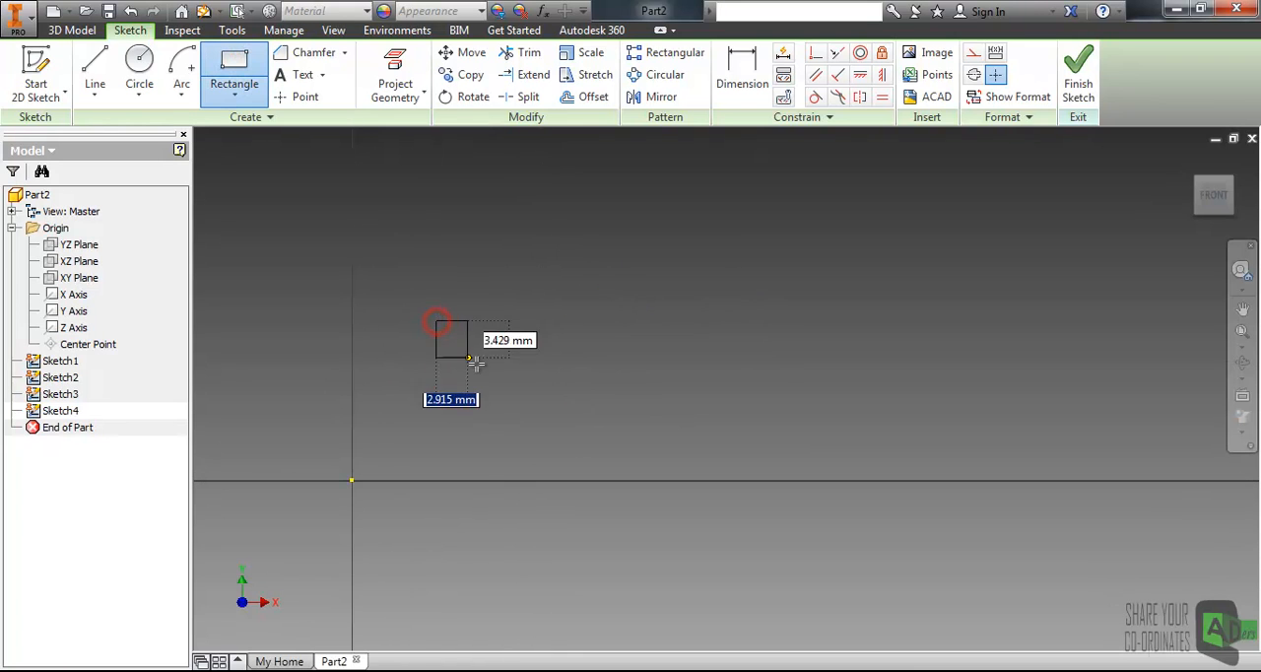
pyautogui.click(513, 378)
pyautogui.moveTo(522, 368); pyautogui.dragTo(448, 464, button='middle')
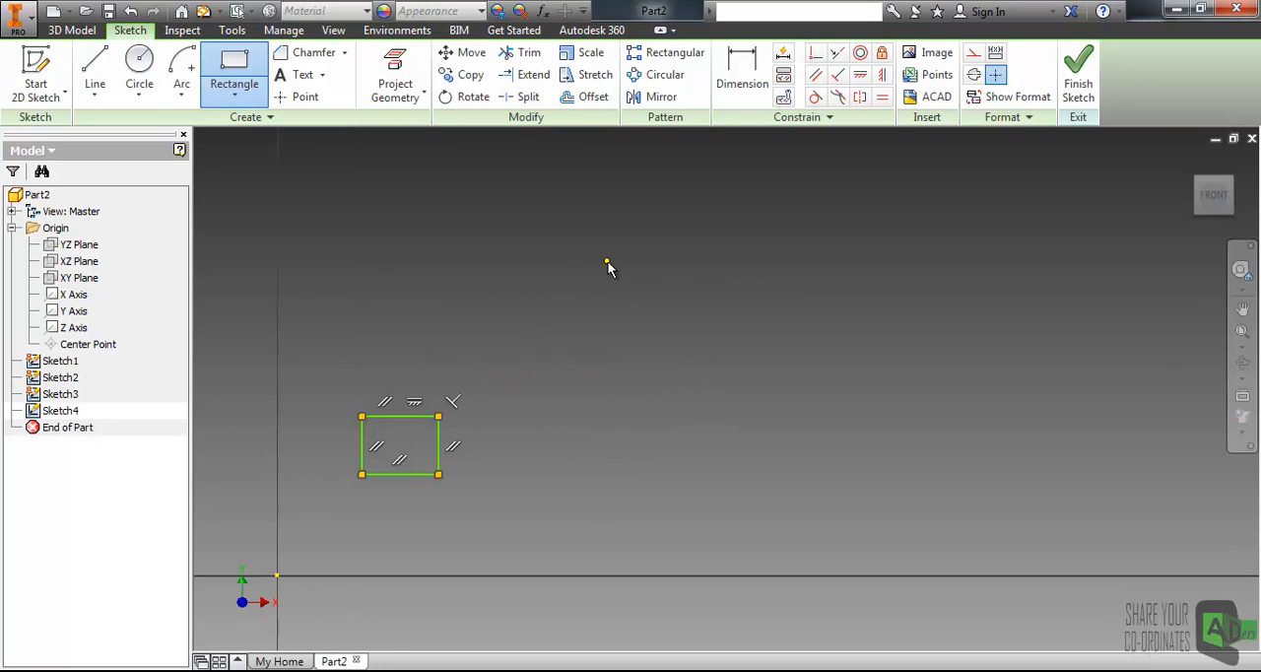
pyautogui.press('Escape')
# - Place a sketch point to the upper right of the rectangle
pyautogui.click(299, 97)
pyautogui.click(543, 371)
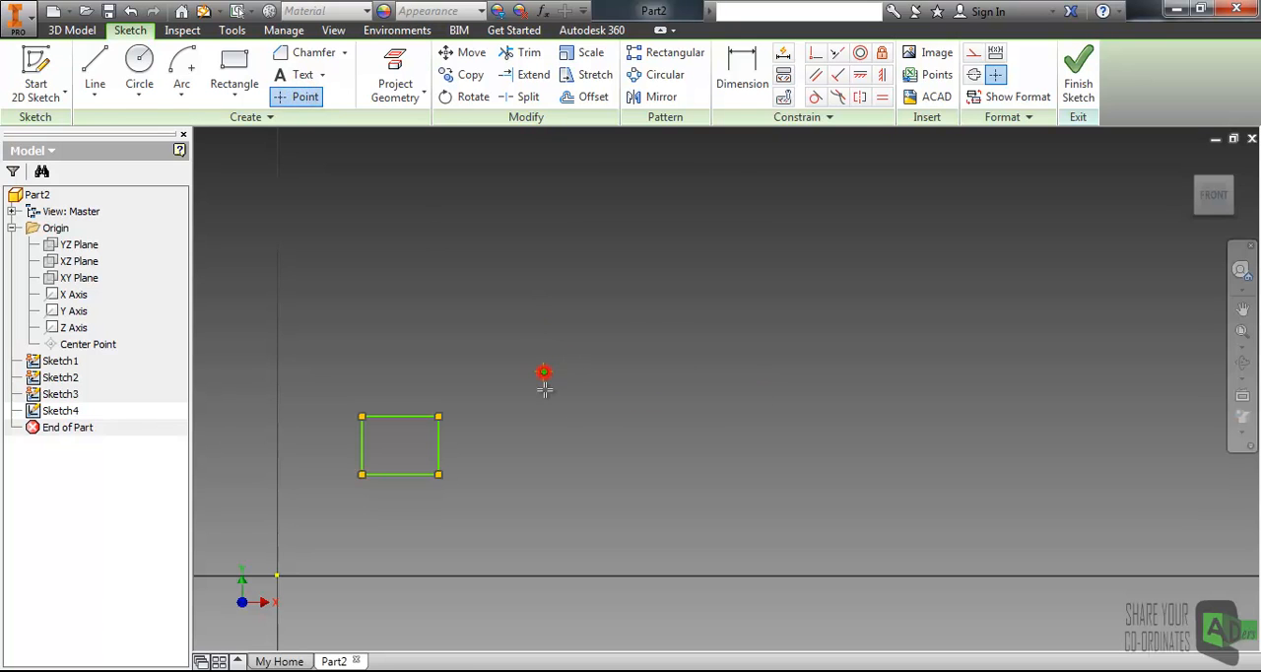
pyautogui.press('Escape')
pyautogui.moveTo(579, 387); pyautogui.dragTo(583, 439, button='middle')
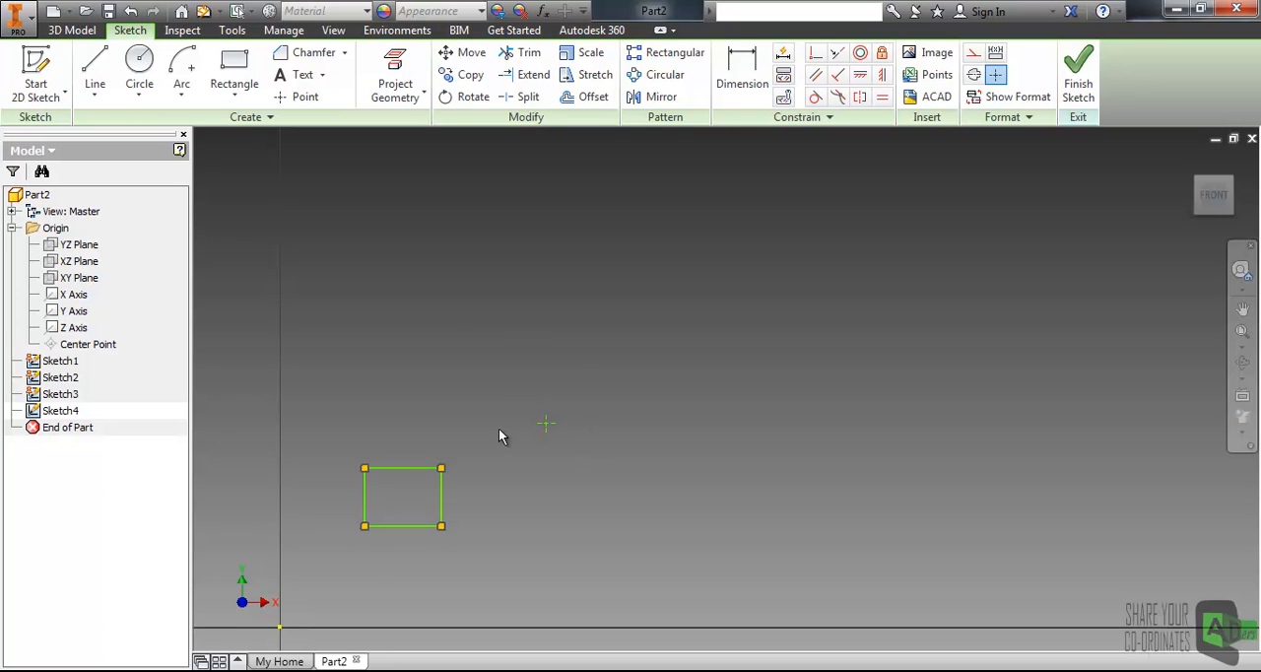
# - Start a circular pattern and select the rectangle's four edges as its geometry
pyautogui.click(650, 78)
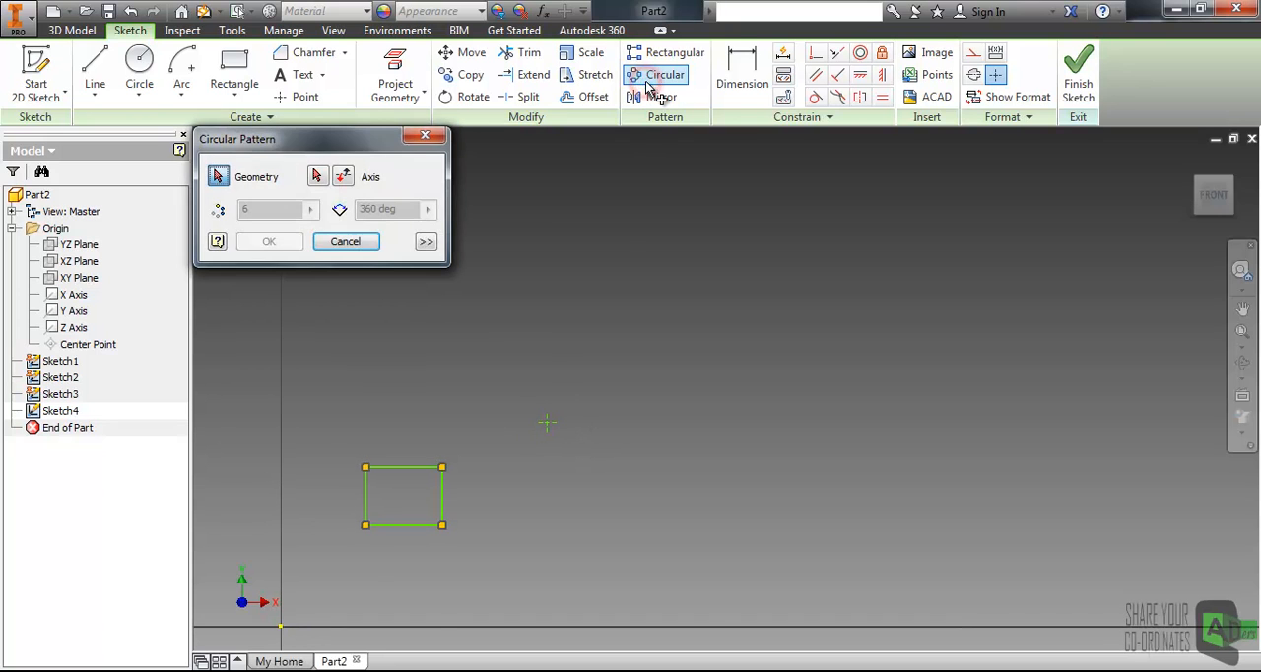
pyautogui.moveTo(248, 143); pyautogui.dragTo(778, 200)
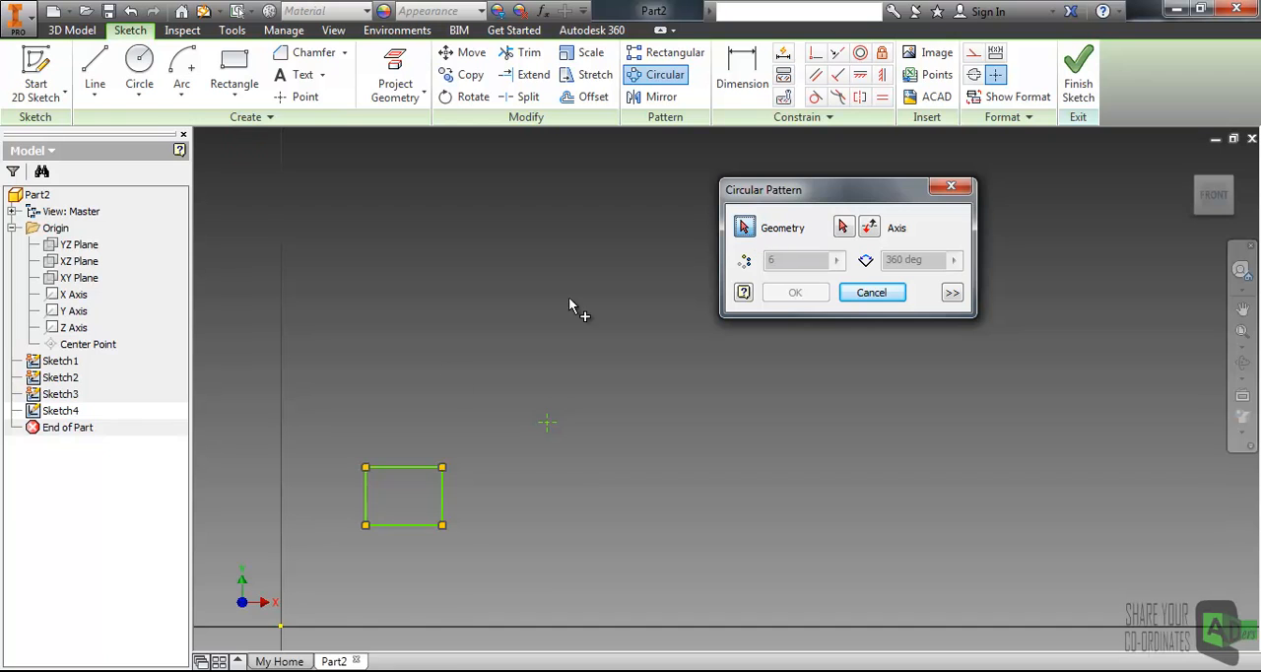
pyautogui.click(399, 467)
pyautogui.click(365, 498)
pyautogui.click(399, 525)
pyautogui.click(442, 497)
pyautogui.moveTo(490, 397); pyautogui.dragTo(491, 412, button='middle')
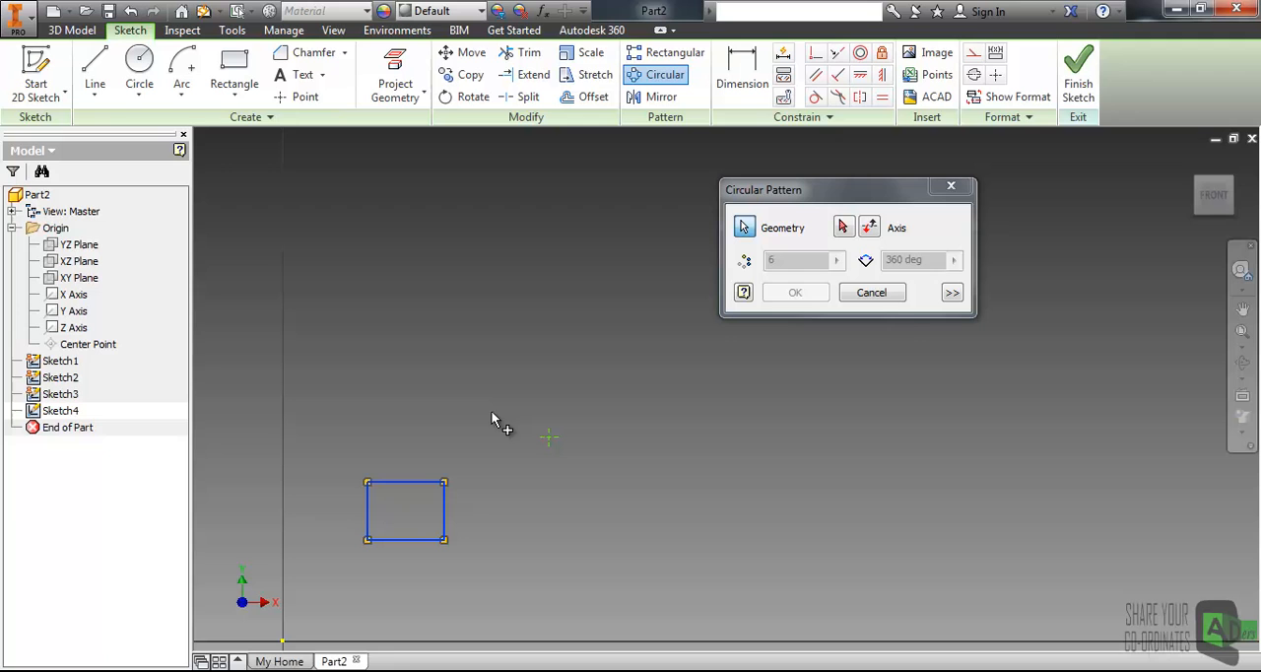
# - Use the sketch point as the circular pattern's axis and set the pattern angle to 260 deg
pyautogui.click(844, 228)
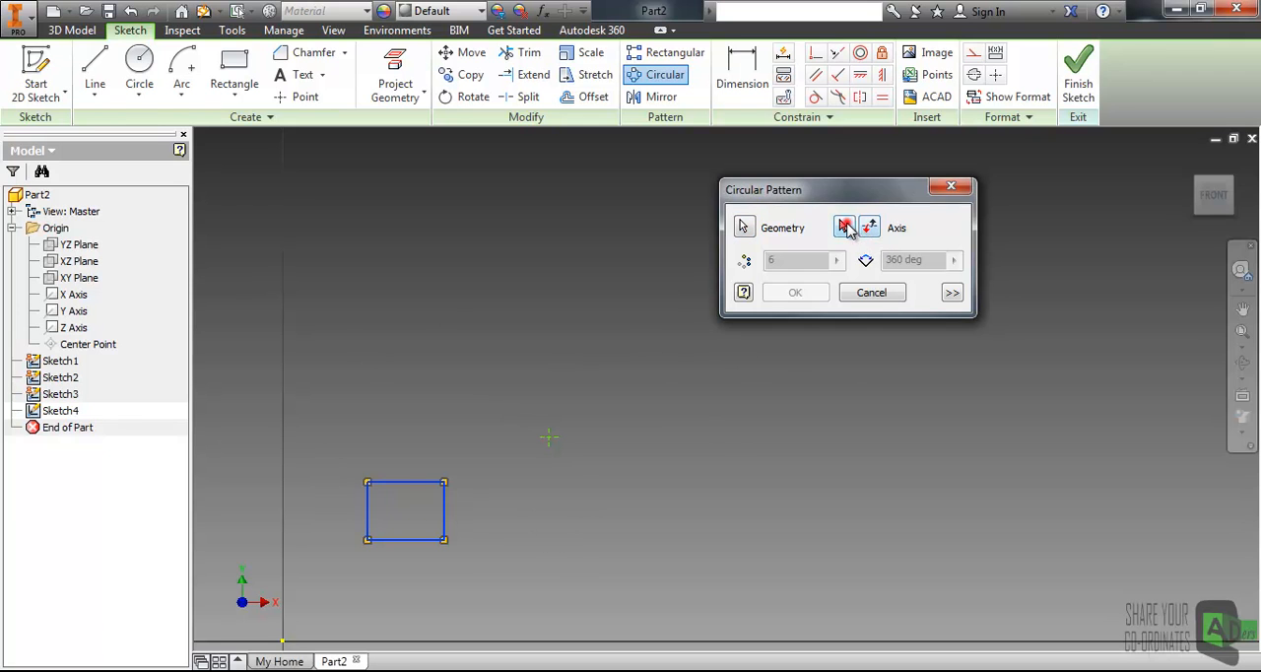
pyautogui.click(549, 439)
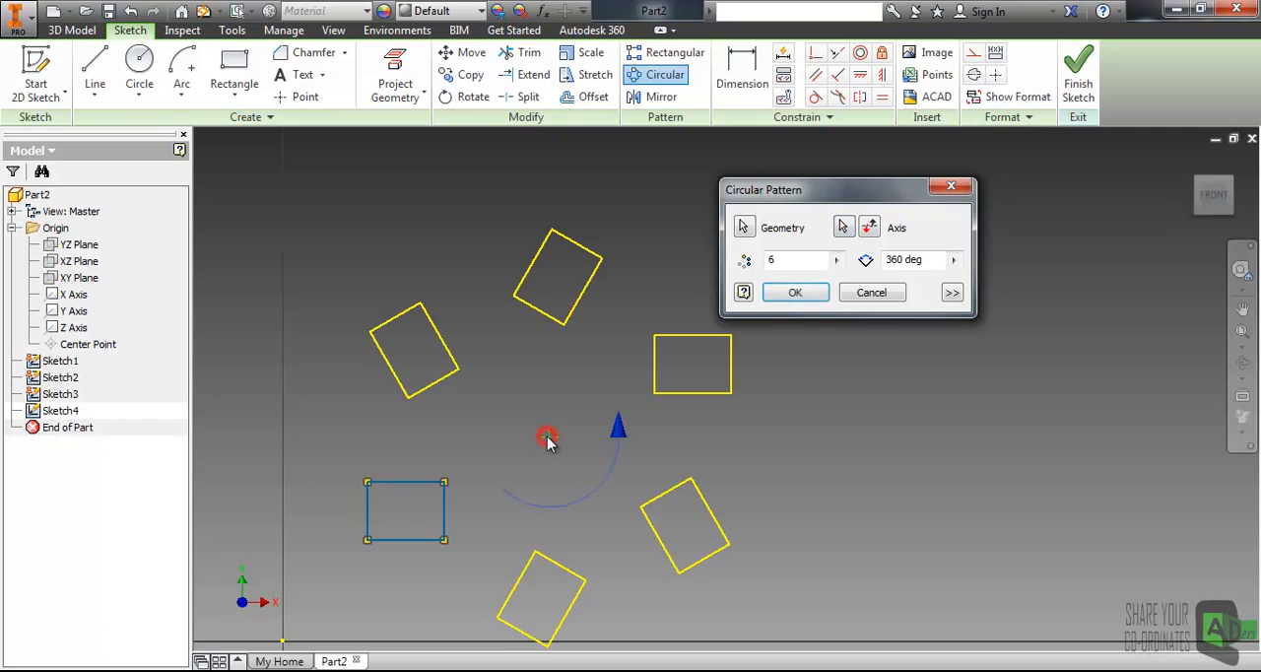
pyautogui.doubleClick(799, 260)
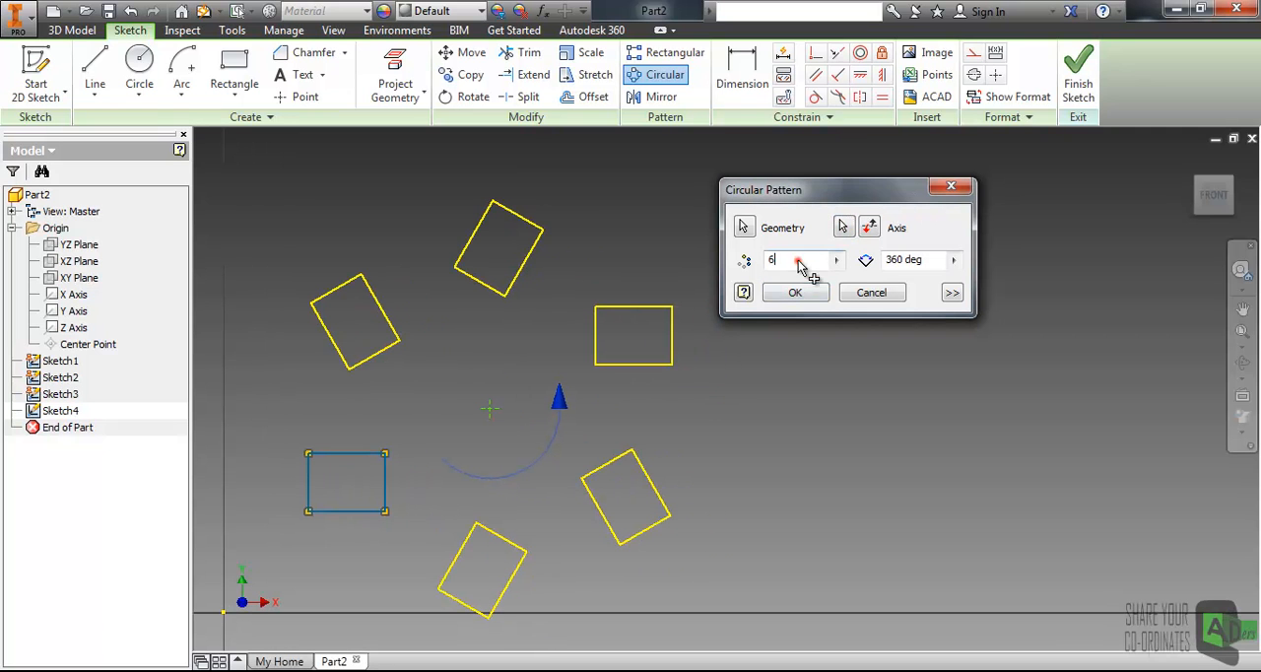
pyautogui.moveTo(487, 412)
pyautogui.mouseDown(button='middle')
pyautogui.moveTo(497, 437)
pyautogui.moveTo(513, 404)
pyautogui.mouseUp(button='middle')
pyautogui.scroll(-3, 495, 435)
pyautogui.scroll(5, 495, 435)
pyautogui.scroll(-2, 514, 406)
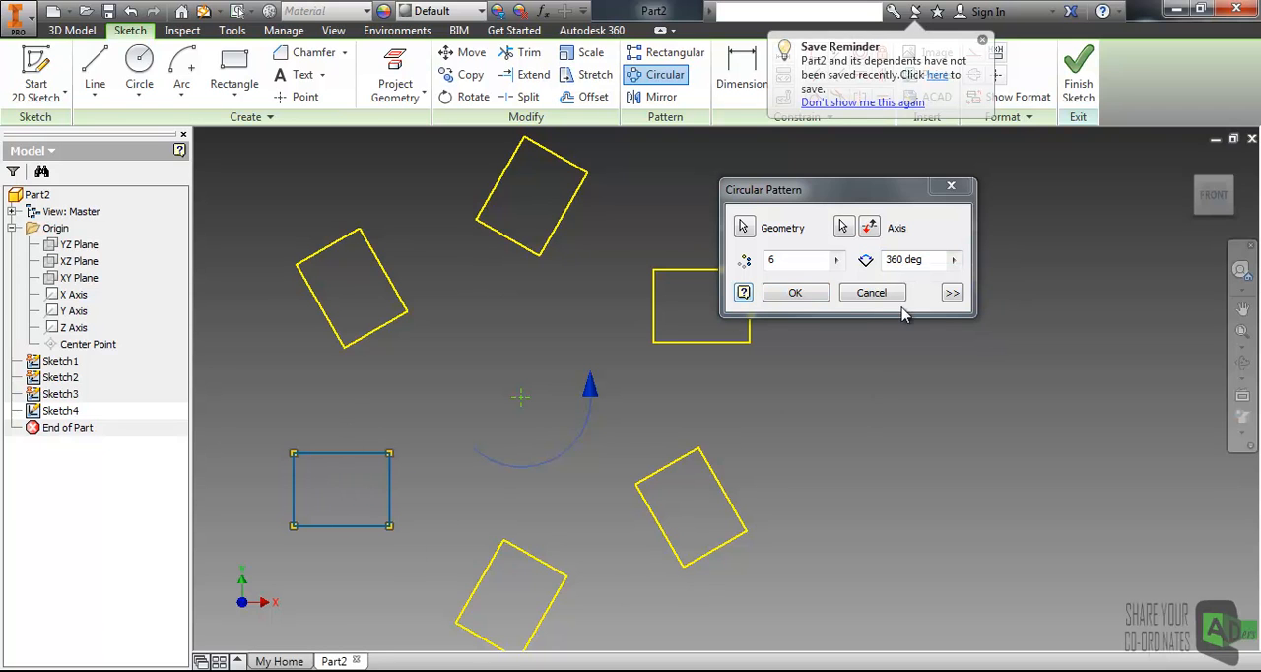
pyautogui.doubleClick(904, 261)
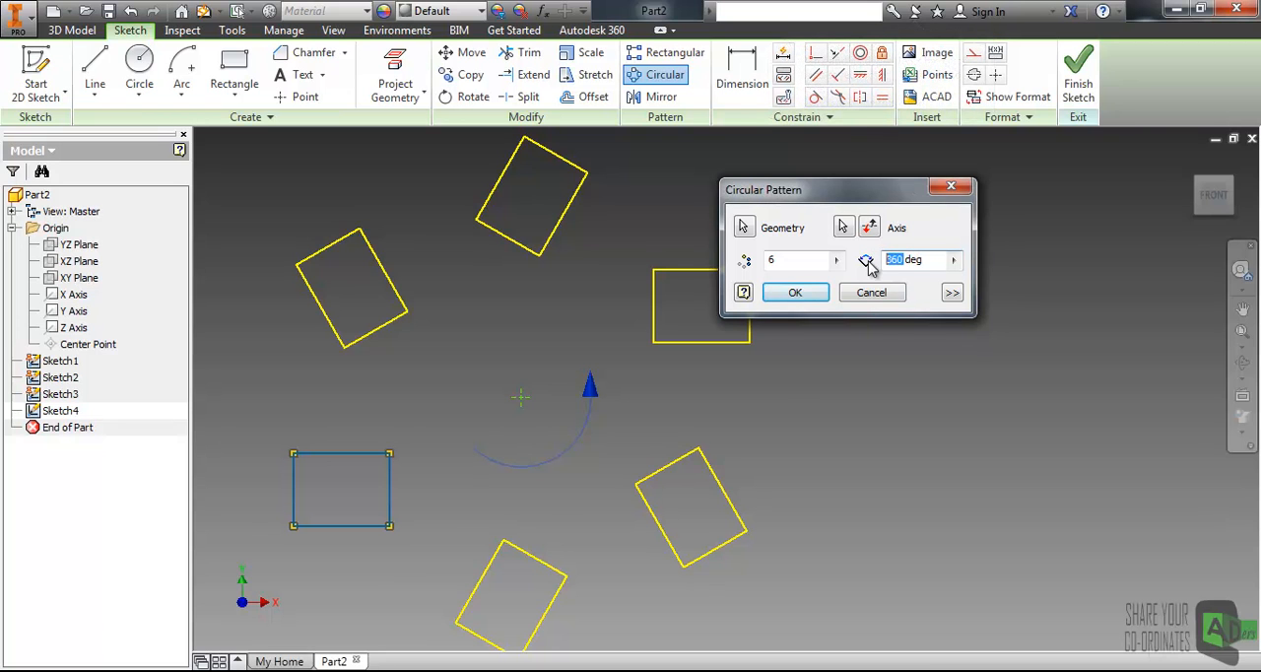
pyautogui.write('260')
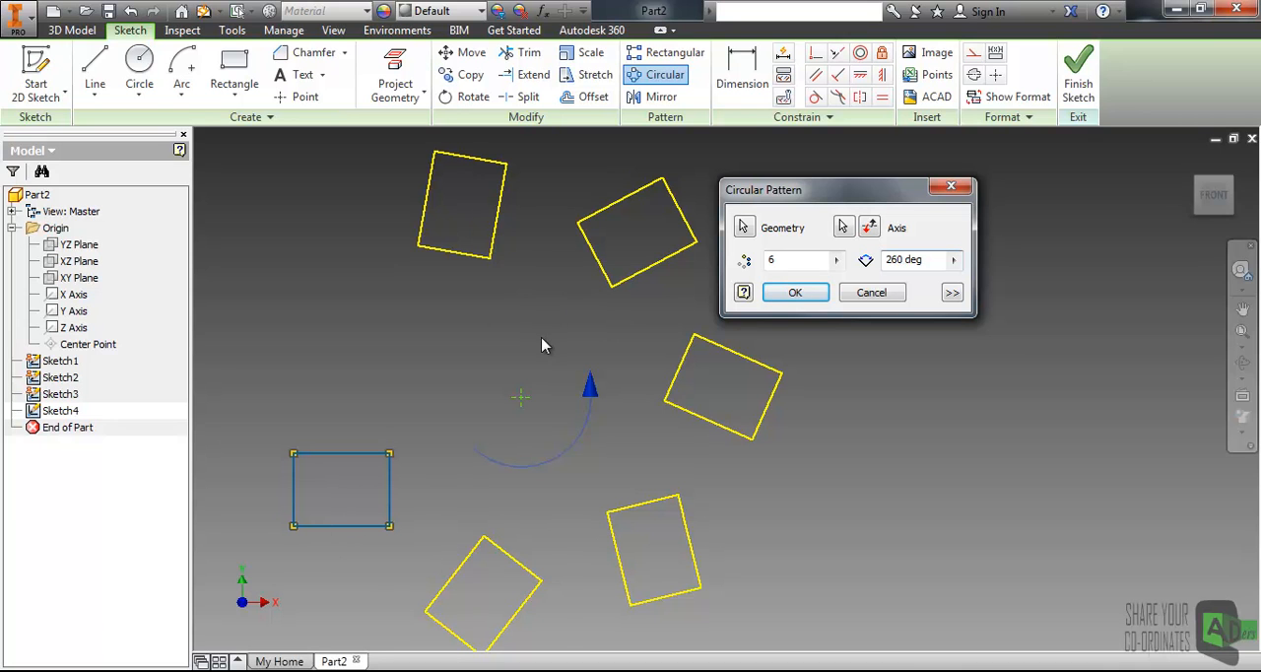
# - Set the circular pattern's instance count to 8
pyautogui.scroll(-2, 512, 379)
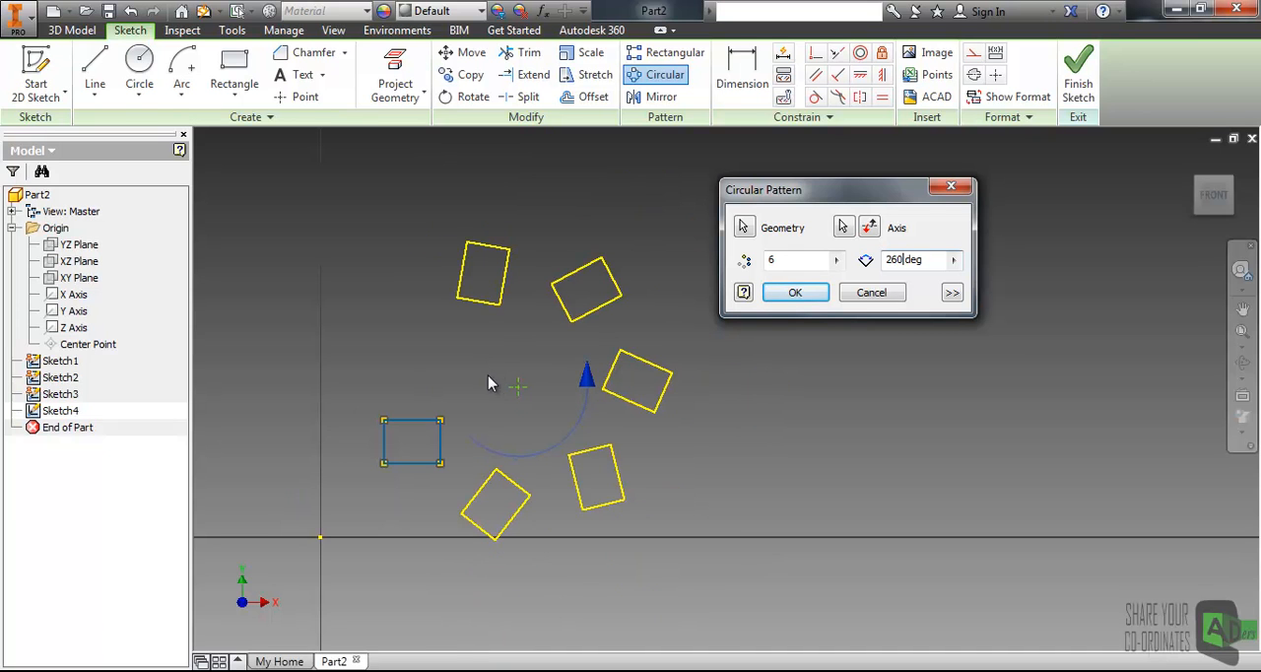
pyautogui.doubleClick(798, 259)
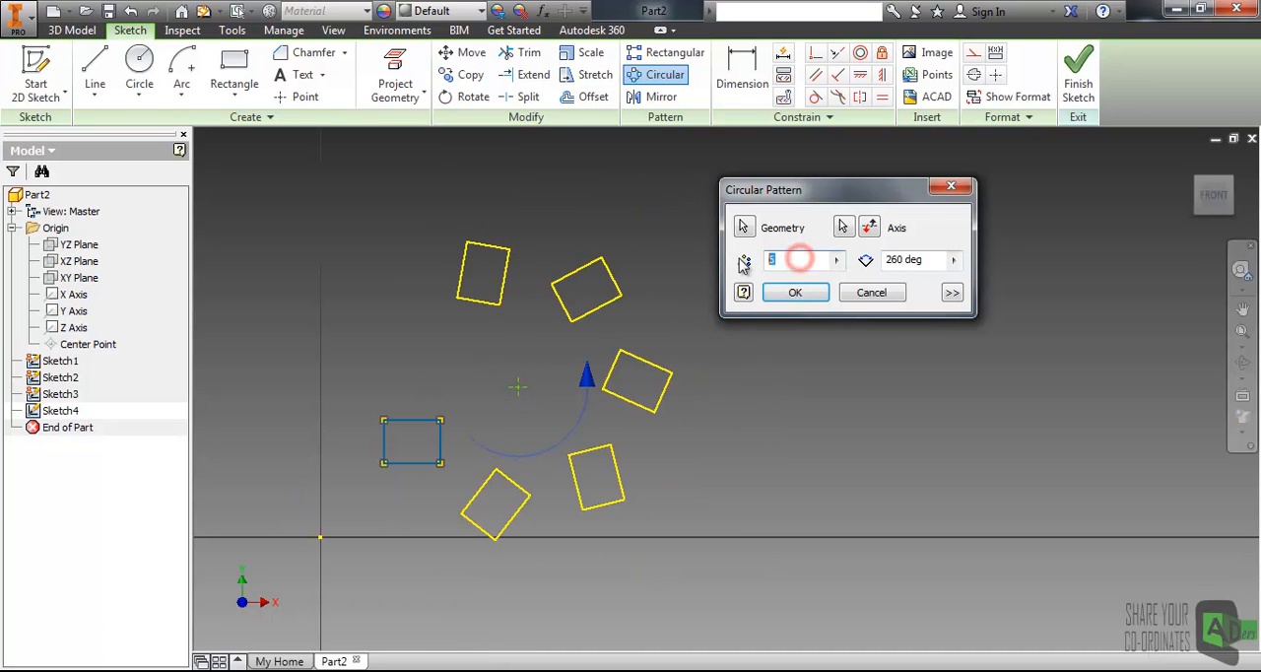
pyautogui.write('8')
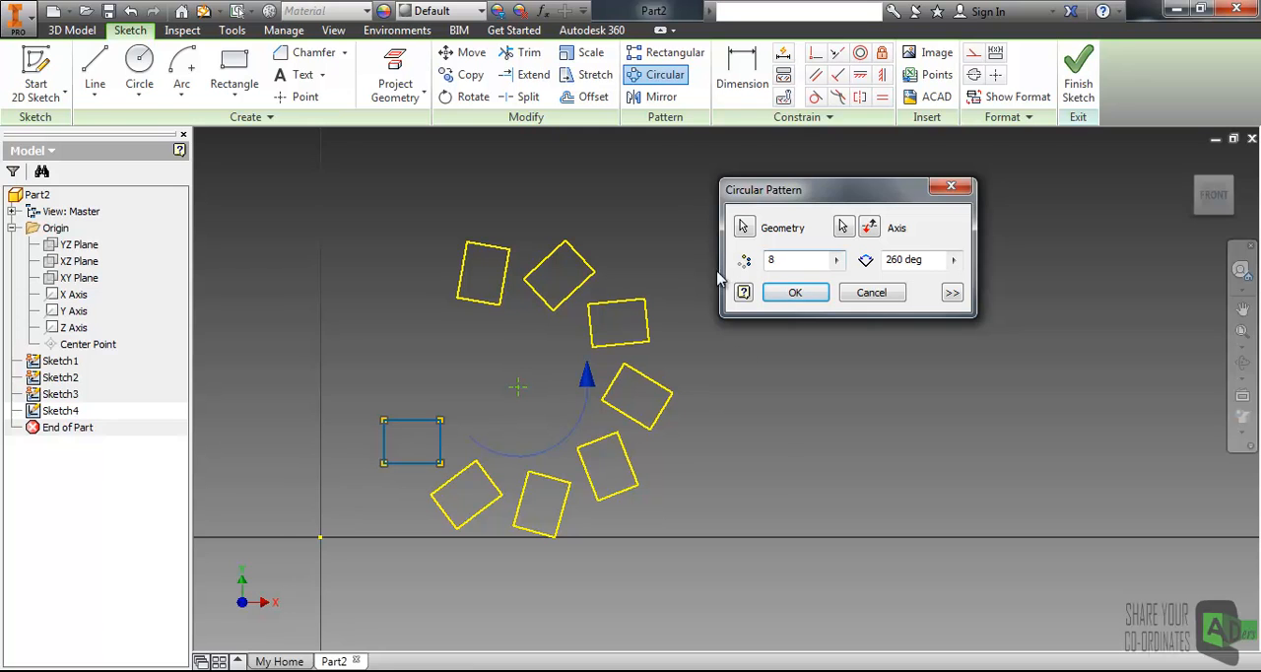
pyautogui.click(782, 475)
pyautogui.scroll(2, 630, 436)
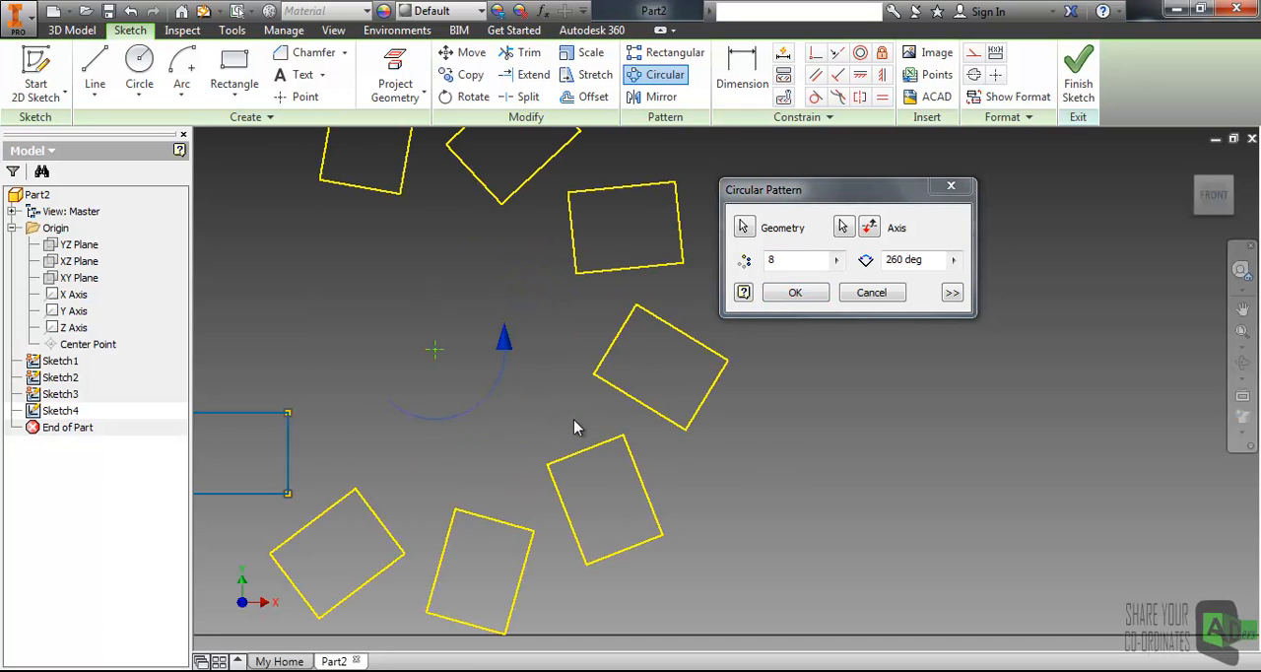
pyautogui.scroll(-2, 558, 384)
pyautogui.moveTo(800, 194); pyautogui.dragTo(817, 198)
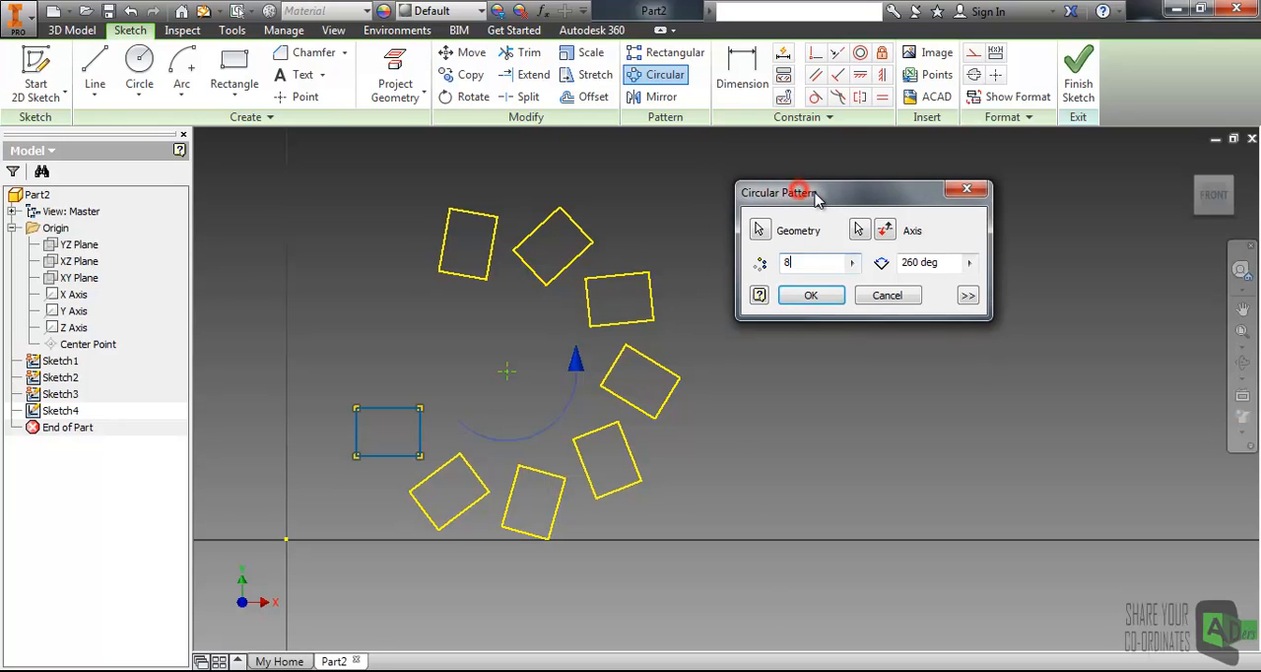
# - Expand the pattern options and suppress the instance on the right and the lowest instance, toggling Fitted off and back on
pyautogui.click(968, 296)
pyautogui.click(759, 339)
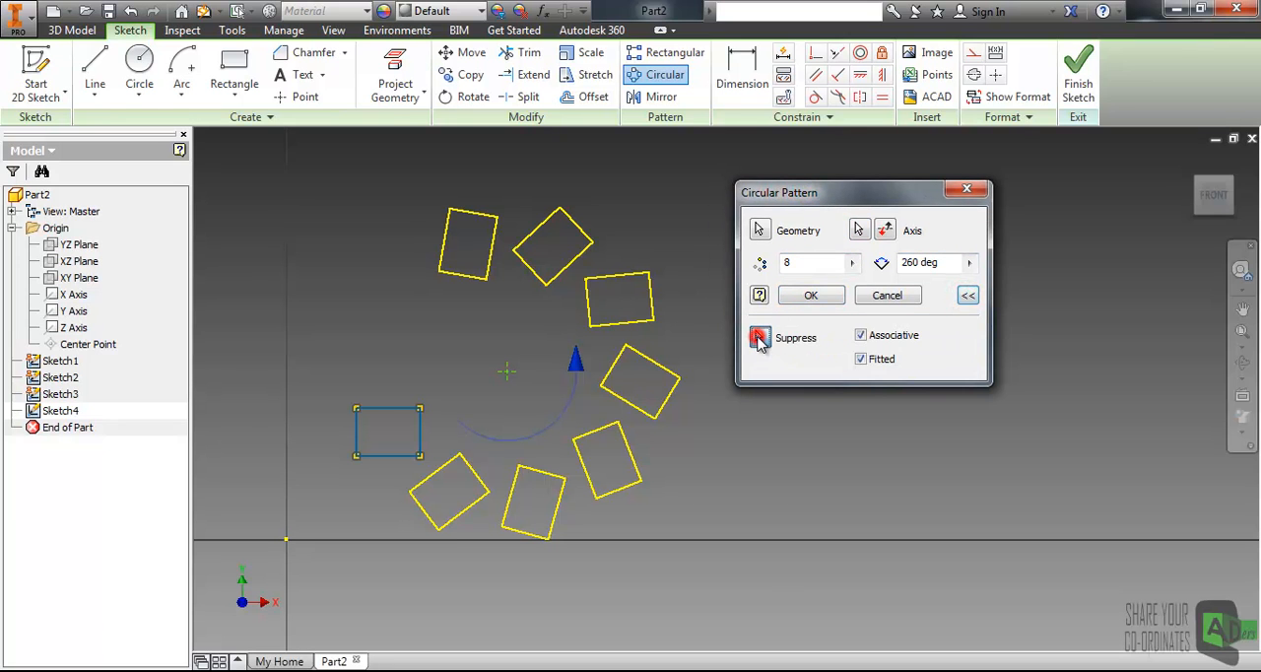
pyautogui.click(673, 402)
pyautogui.click(559, 510)
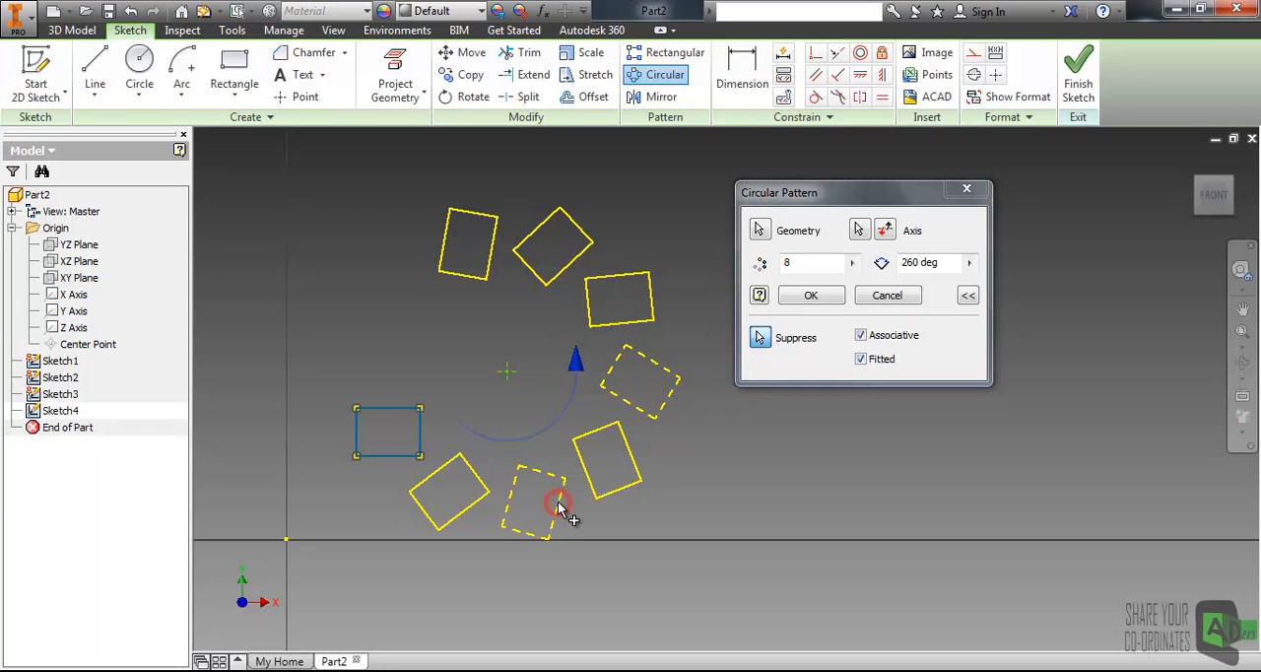
pyautogui.click(937, 360)
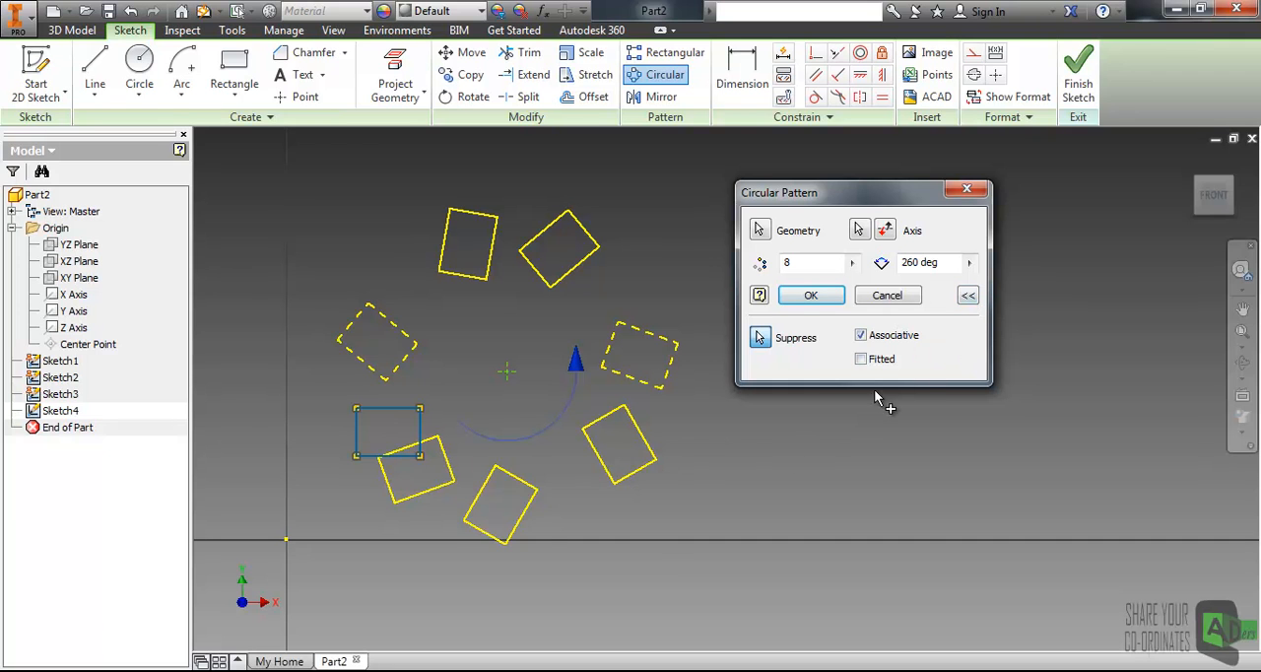
pyautogui.click(861, 361)
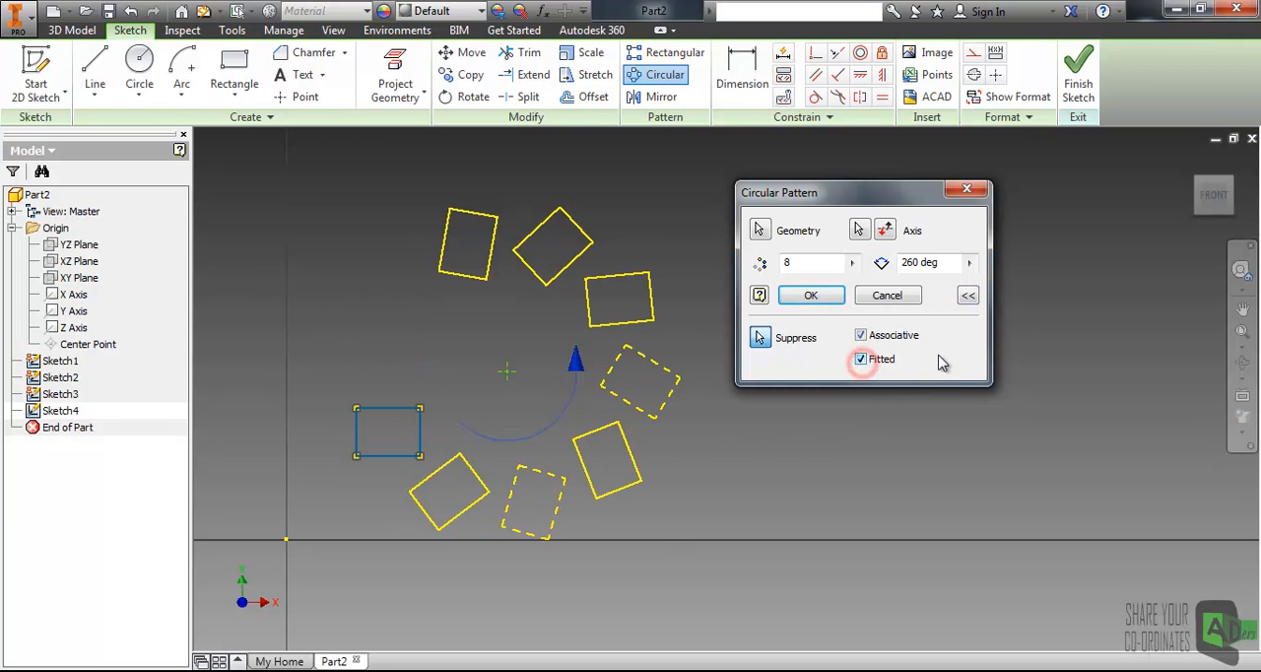
# - Collapse the options and finish the circular pattern
pyautogui.click(968, 298)
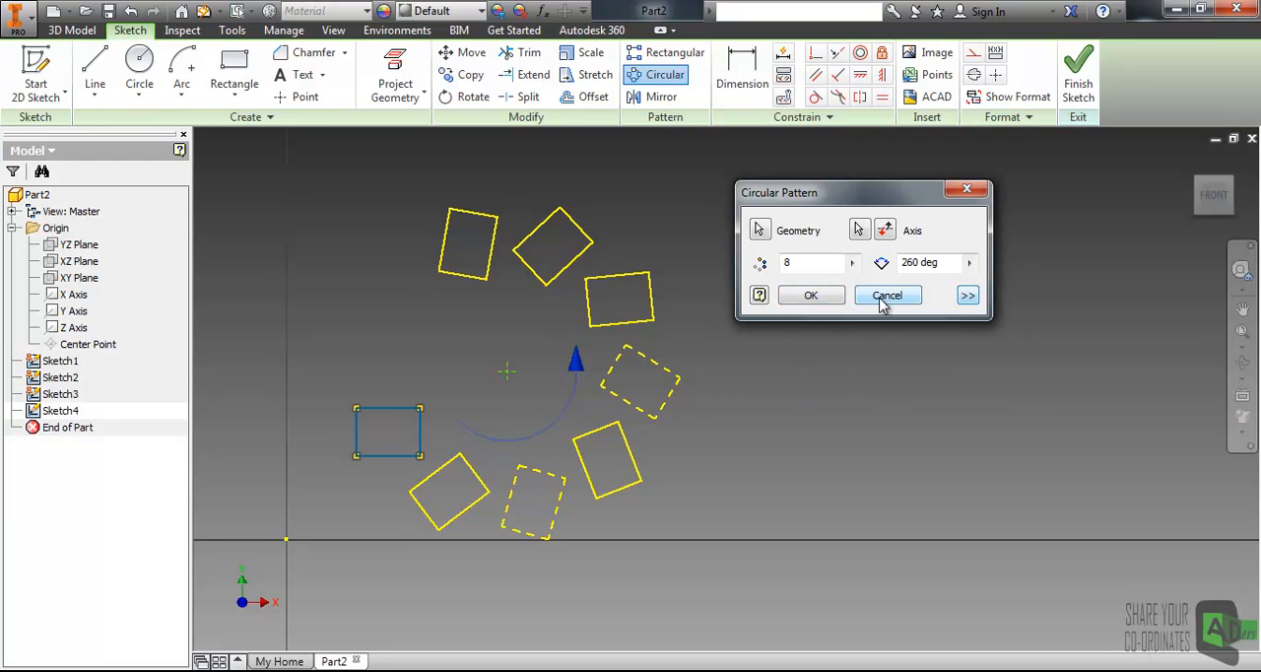
pyautogui.click(828, 298)
pyautogui.moveTo(638, 306); pyautogui.dragTo(737, 301, button='middle')
pyautogui.scroll(3, 920, 305)
pyautogui.moveTo(911, 306)
pyautogui.mouseDown(button='middle')
pyautogui.moveTo(867, 302)
pyautogui.moveTo(798, 333)
pyautogui.mouseUp(button='middle')
pyautogui.scroll(-5, 676, 470)
pyautogui.scroll(4, 789, 311)
pyautogui.moveTo(833, 237); pyautogui.dragTo(779, 334, button='middle')
pyautogui.moveTo(825, 260)
pyautogui.mouseDown(button='middle')
pyautogui.moveTo(755, 285)
pyautogui.moveTo(726, 256)
pyautogui.moveTo(737, 251)
pyautogui.mouseUp(button='middle')
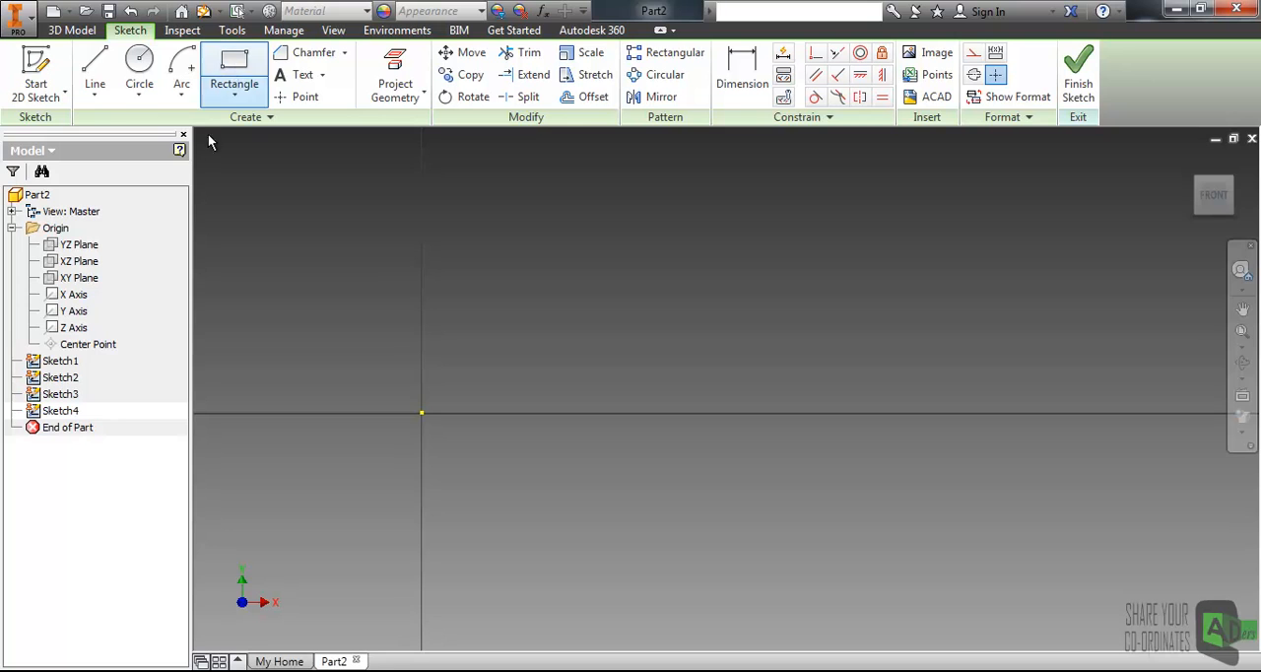
pyautogui.click(138, 65)
pyautogui.click(470, 319)
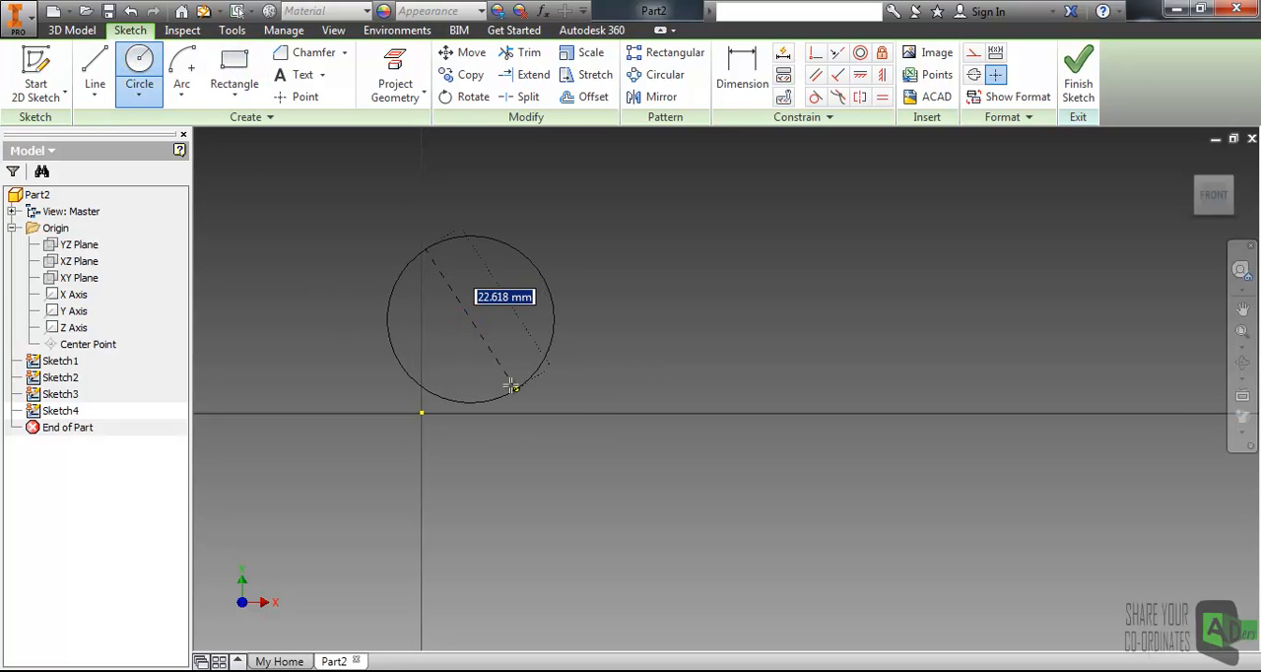
pyautogui.press('Escape')
# - Draw a closed four-sided shape with a slanted left edge using the Line tool
pyautogui.press('l')
pyautogui.click(582, 224)
pyautogui.click(479, 381)
pyautogui.click(621, 382)
pyautogui.click(618, 225)
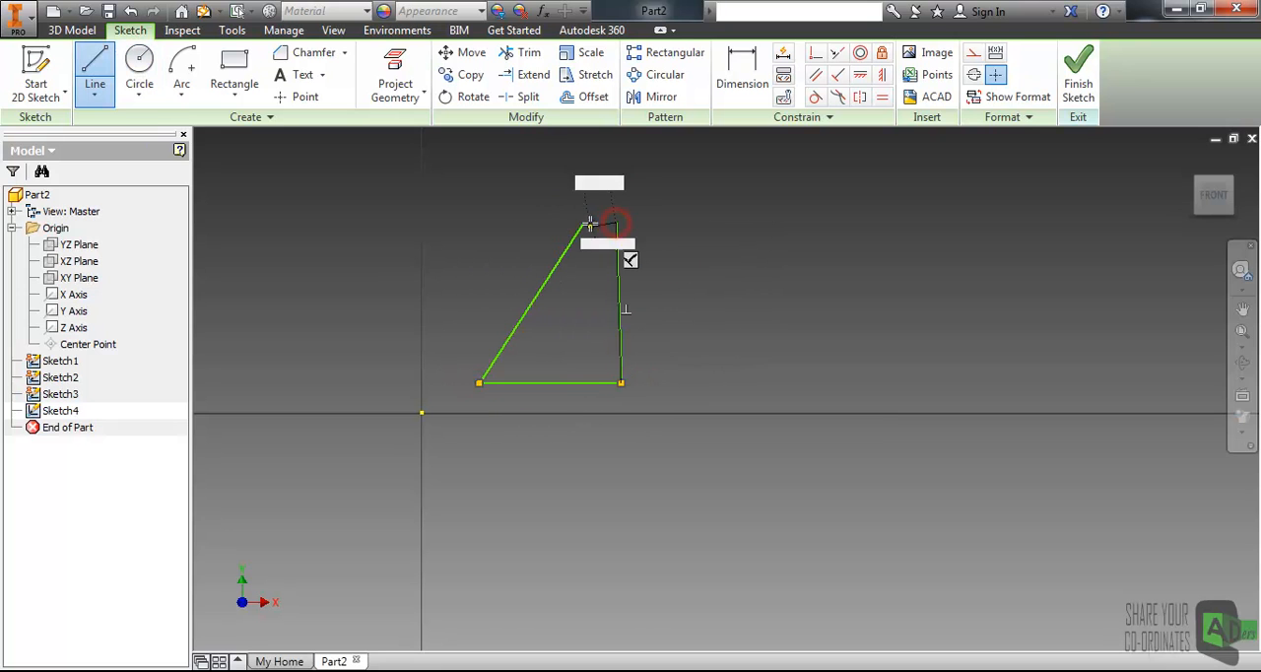
pyautogui.click(583, 225)
pyautogui.press('Escape')
pyautogui.moveTo(637, 290); pyautogui.dragTo(532, 367, button='middle')
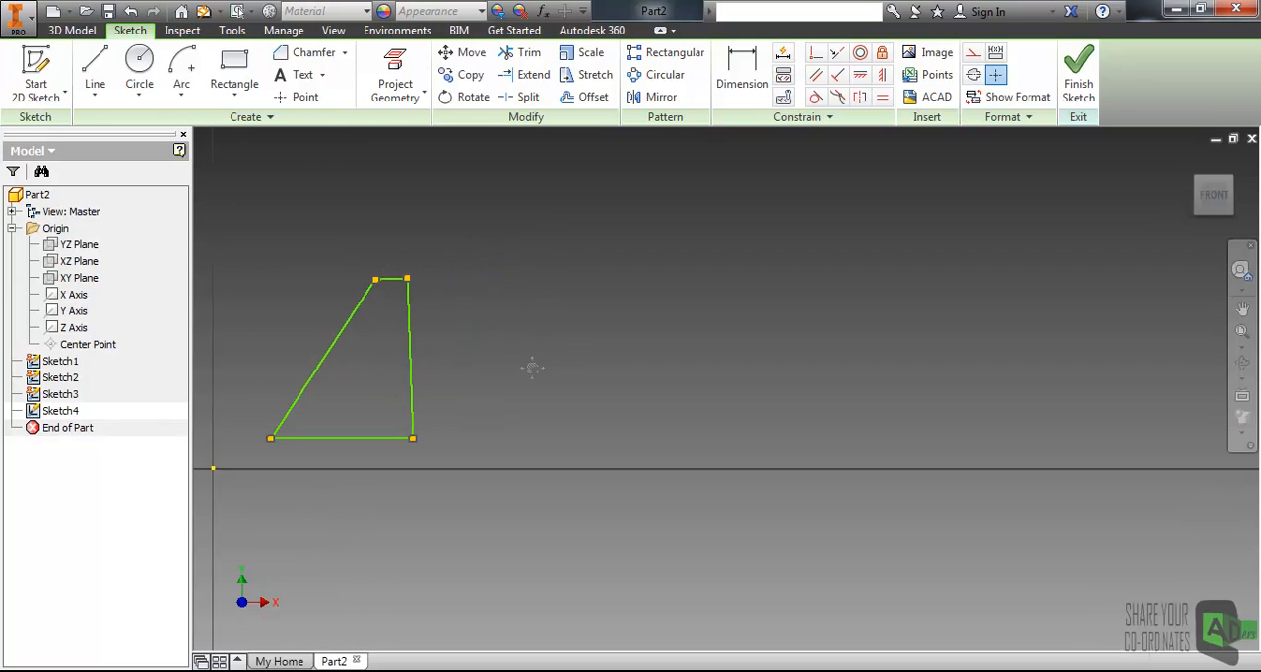
# - Draw a vertical line to the right of the shape to serve as the mirror line
pyautogui.click(95, 67)
pyautogui.click(588, 185)
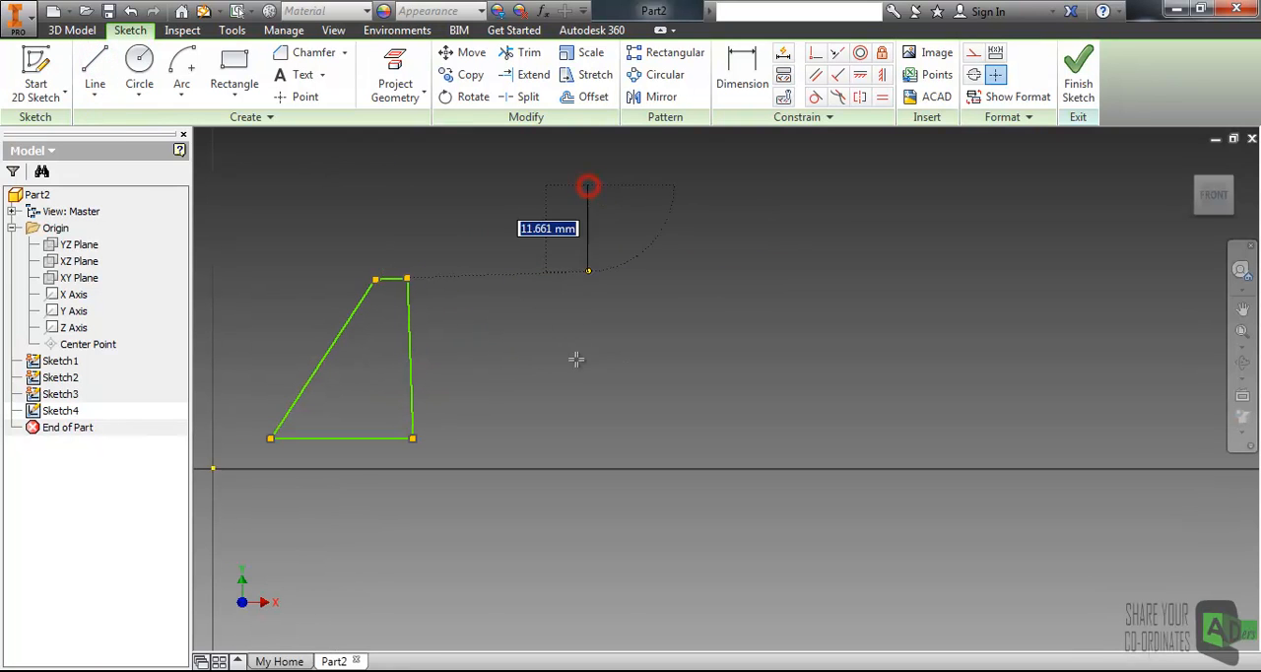
pyautogui.click(588, 445)
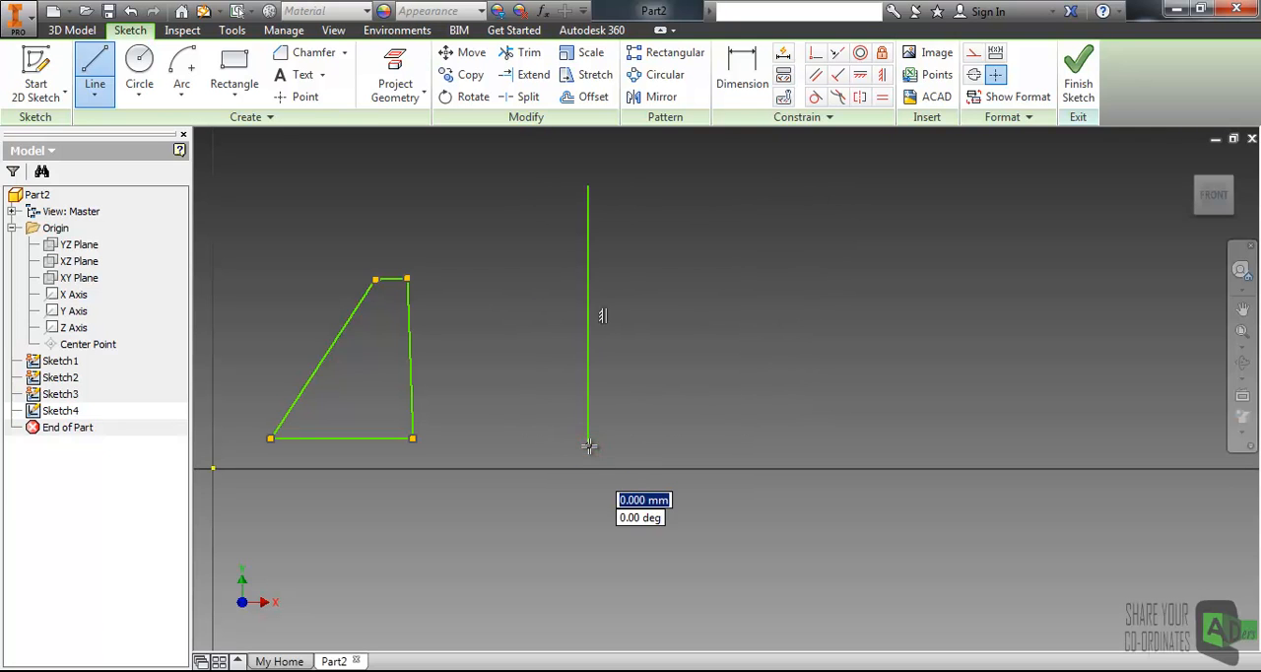
pyautogui.press('Escape')
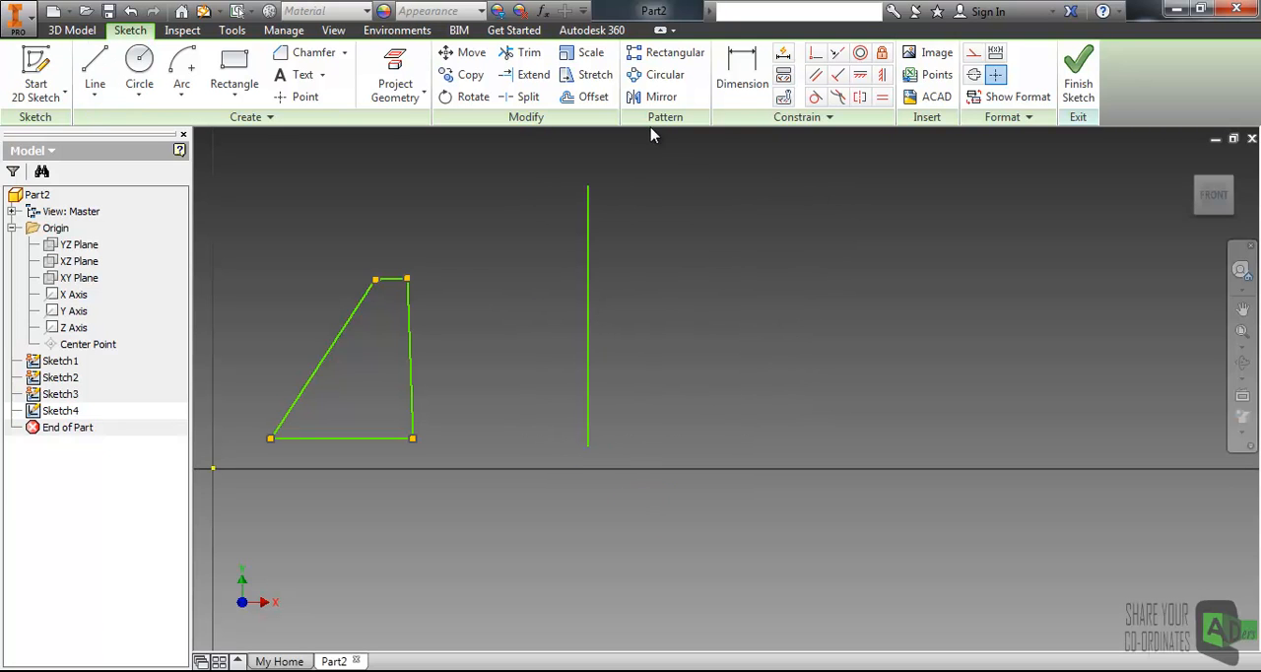
# - Mirror the four edges of the shape across the vertical line
pyautogui.click(658, 99)
pyautogui.moveTo(325, 136); pyautogui.dragTo(936, 231)
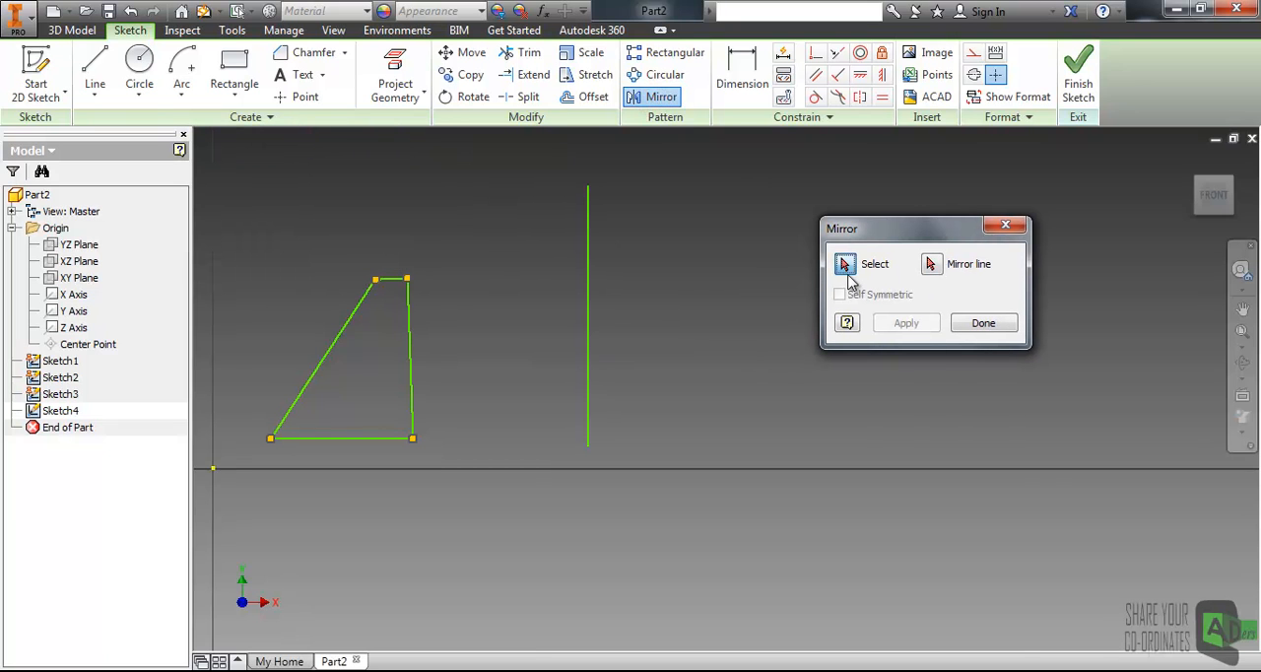
pyautogui.click(411, 349)
pyautogui.click(391, 278)
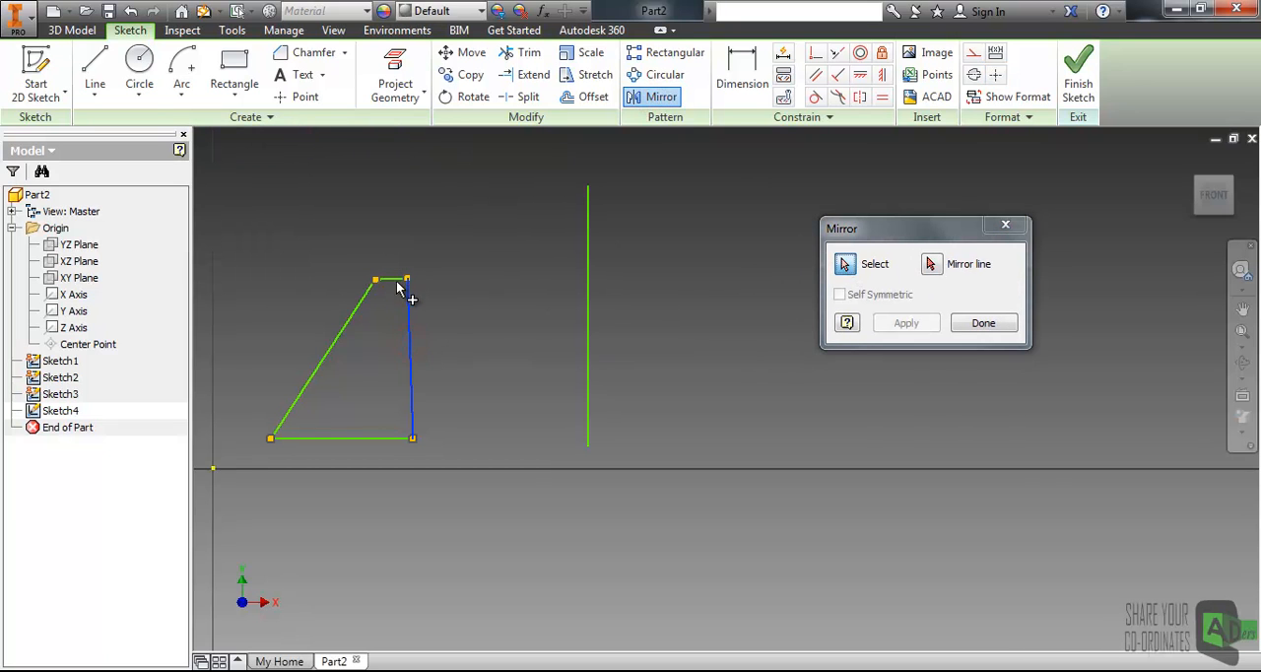
pyautogui.click(356, 307)
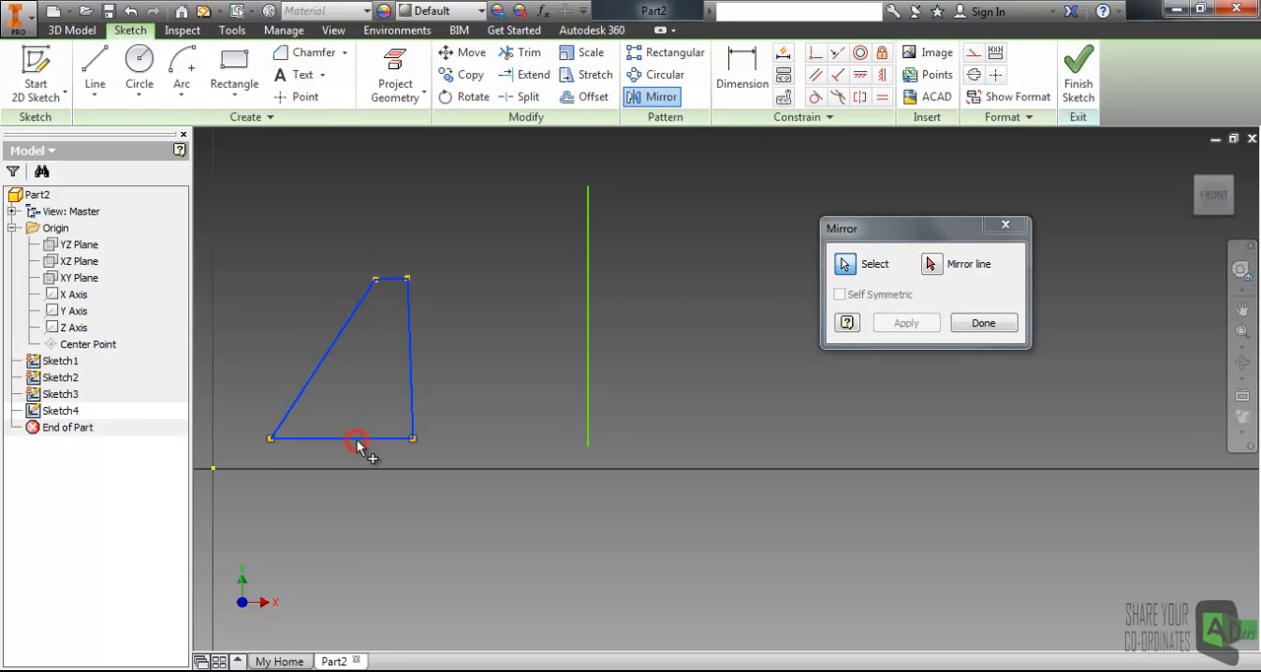
pyautogui.click(931, 264)
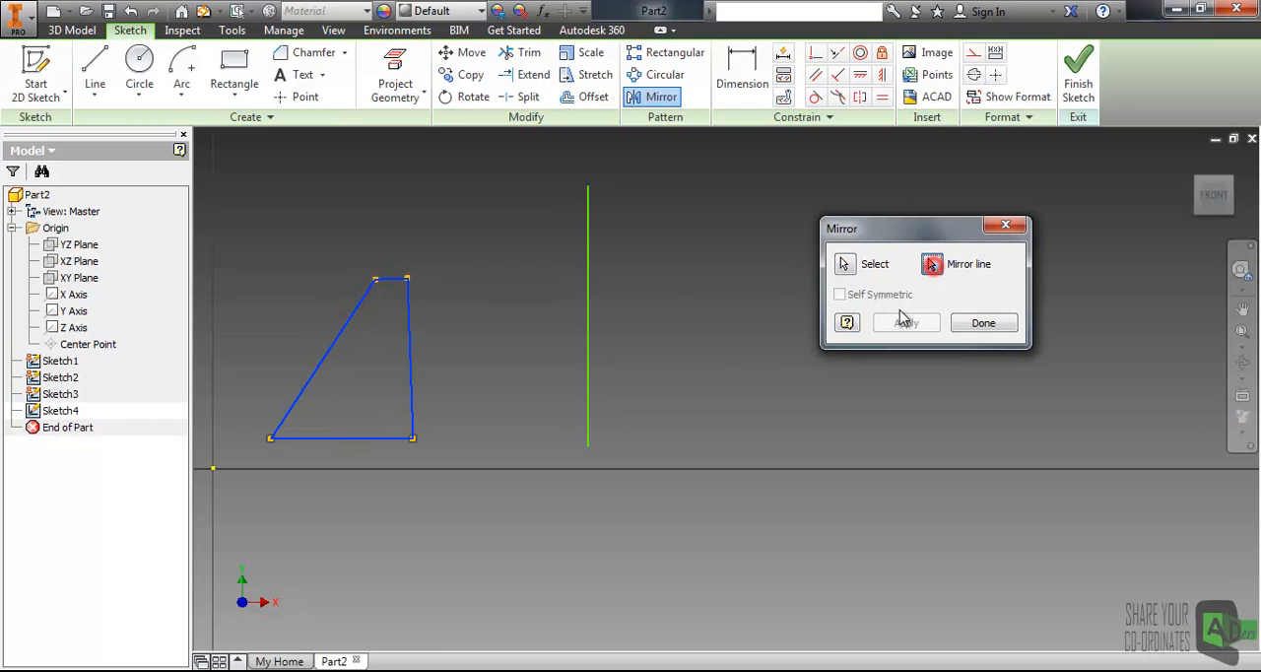
pyautogui.click(589, 278)
pyautogui.moveTo(695, 285); pyautogui.dragTo(549, 296, button='middle')
pyautogui.click(904, 322)
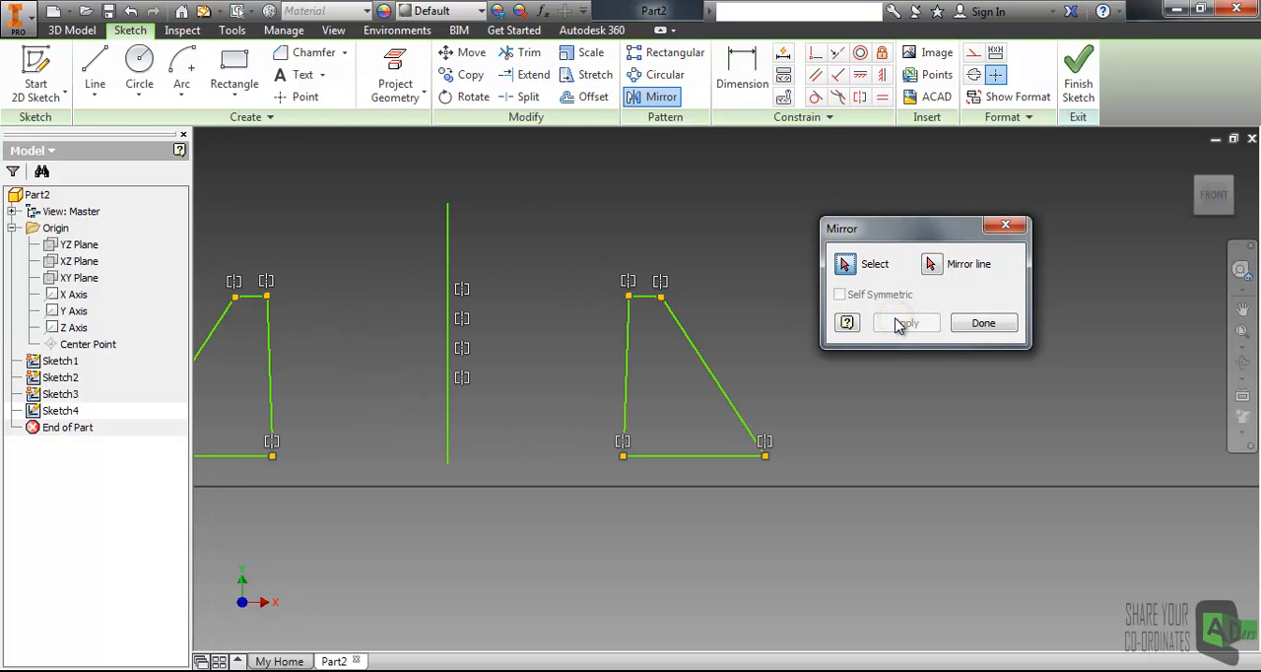
pyautogui.click(982, 324)
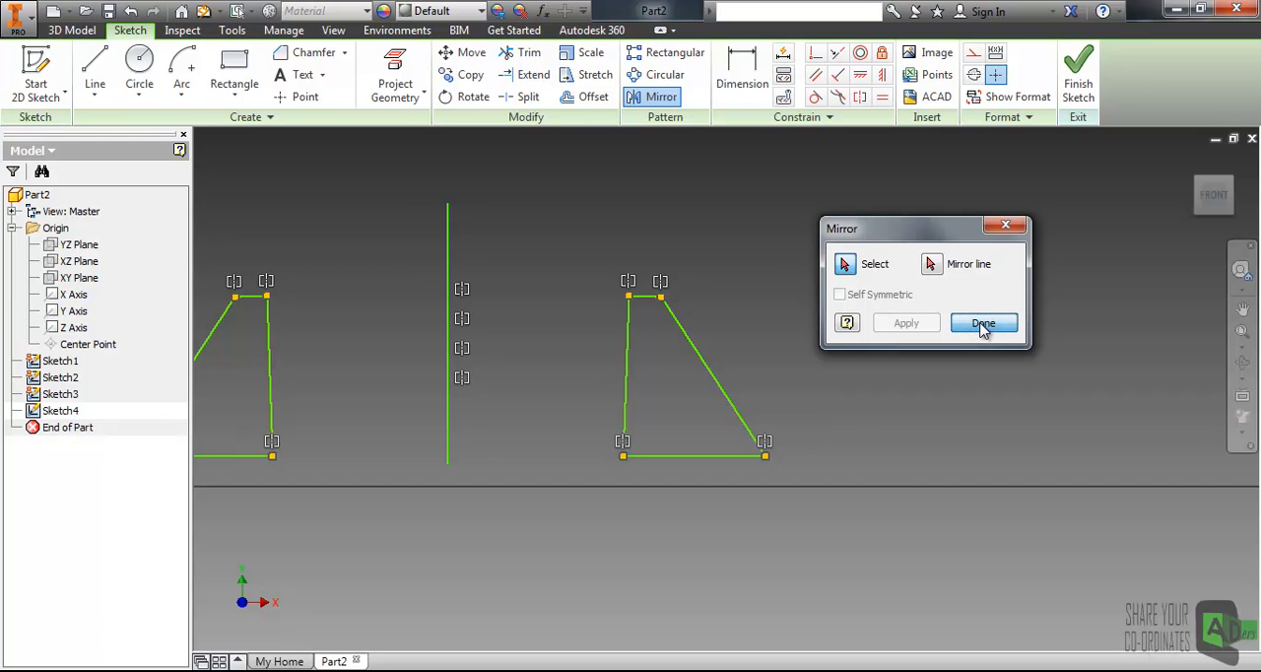
pyautogui.scroll(-3, 759, 313)
pyautogui.moveTo(589, 315)
pyautogui.mouseDown(button='middle')
pyautogui.moveTo(651, 329)
pyautogui.moveTo(634, 328)
pyautogui.mouseUp(button='middle')
pyautogui.scroll(4, 651, 328)
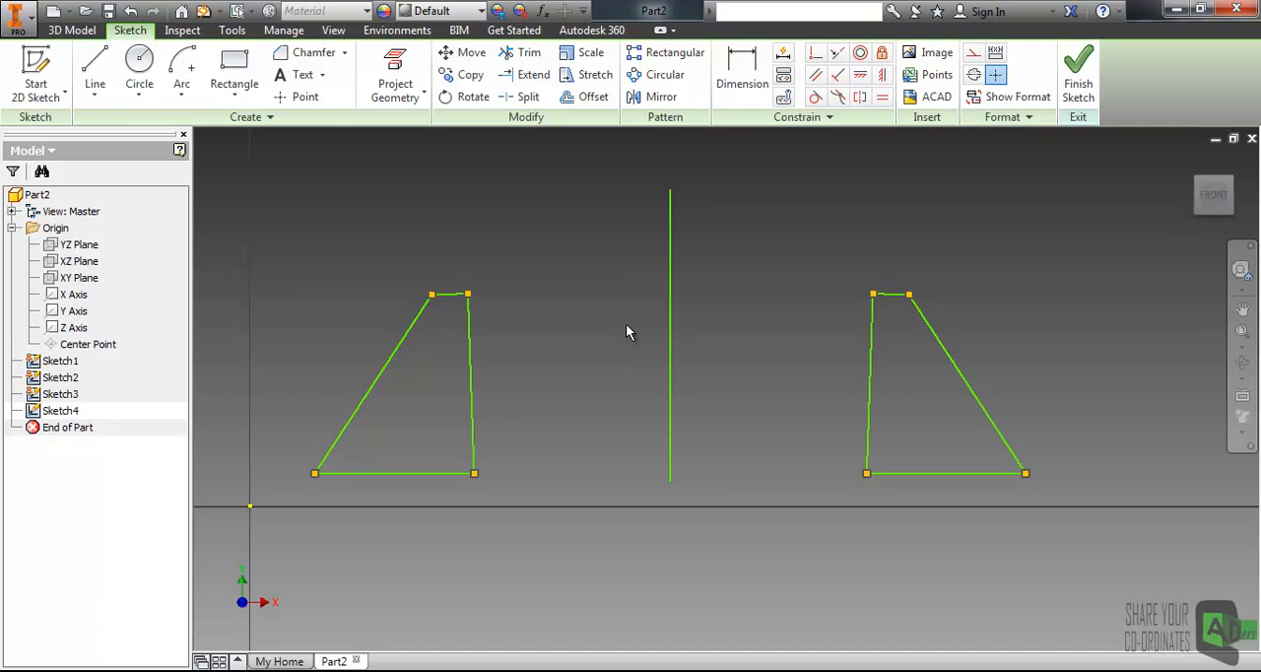
pyautogui.scroll(-2, 778, 275)
pyautogui.scroll(3, 751, 290)
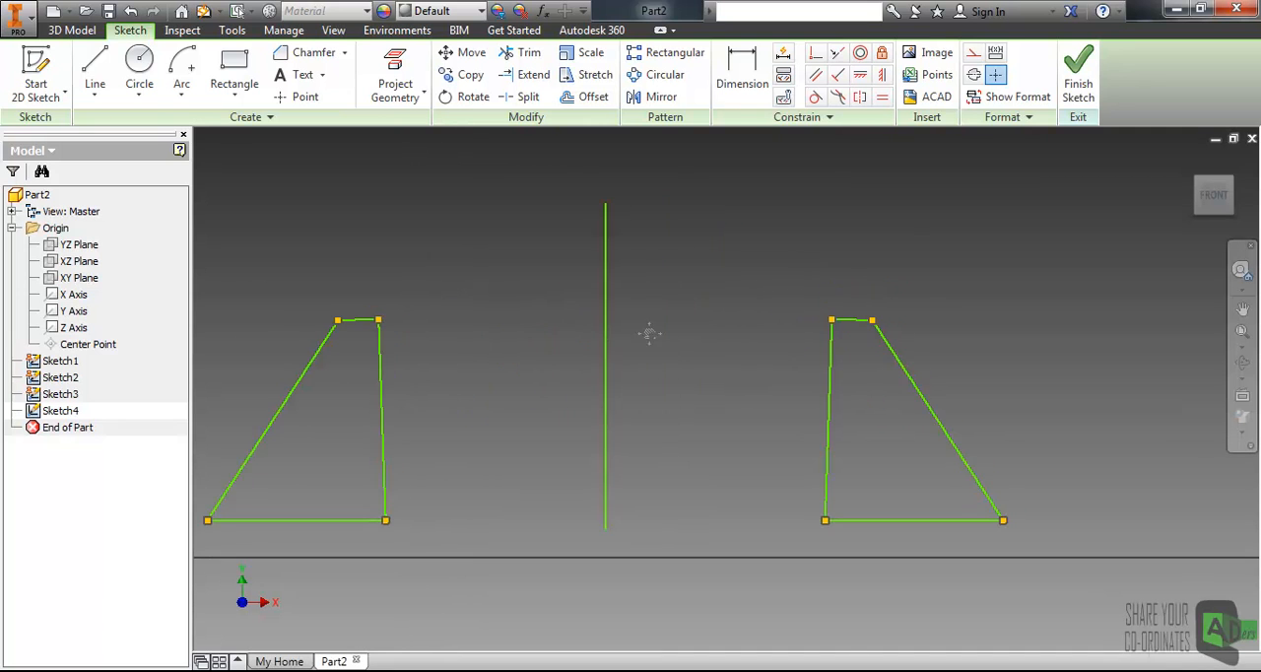